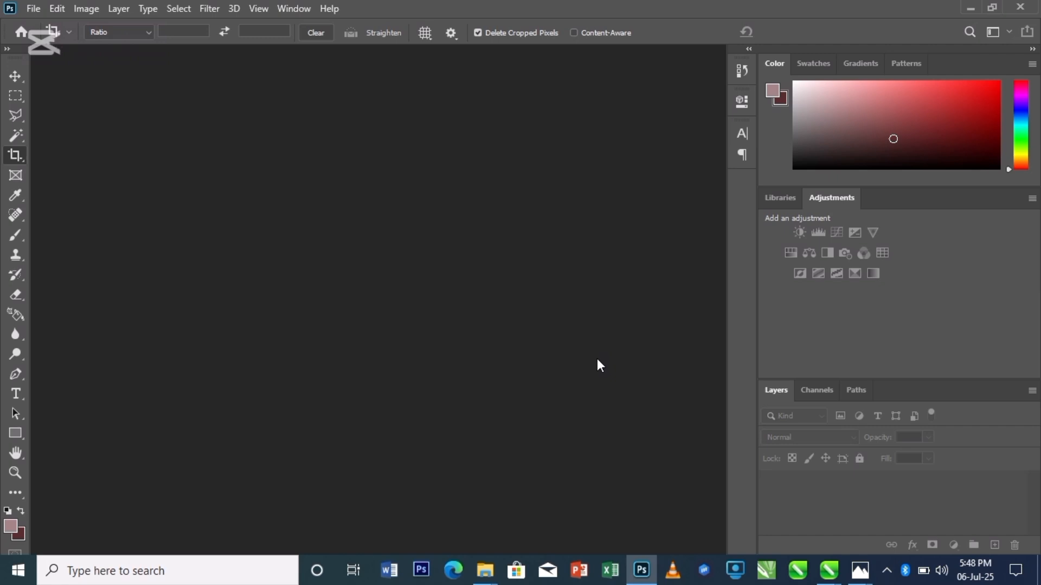
- Switch to CorelDRAW to view Page 5 of the spirit flyer, and return to Photoshop
left_click(829, 570)
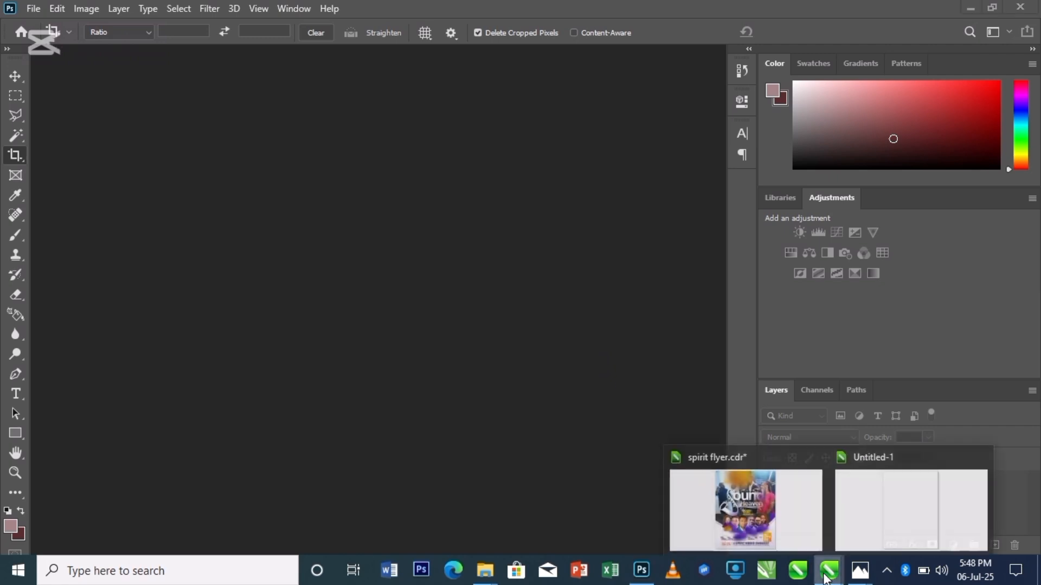
left_click(751, 499)
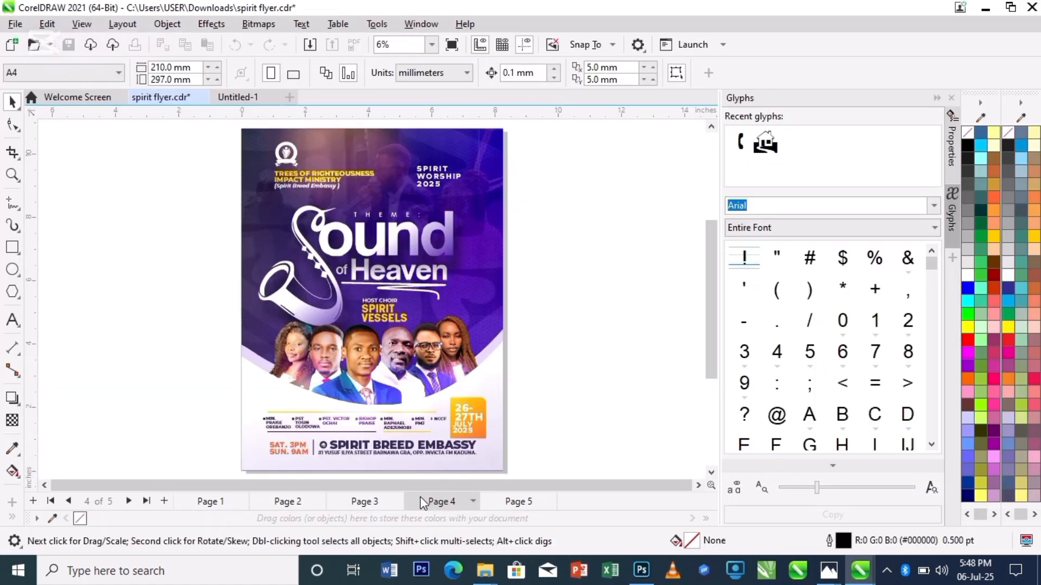
left_click(514, 505)
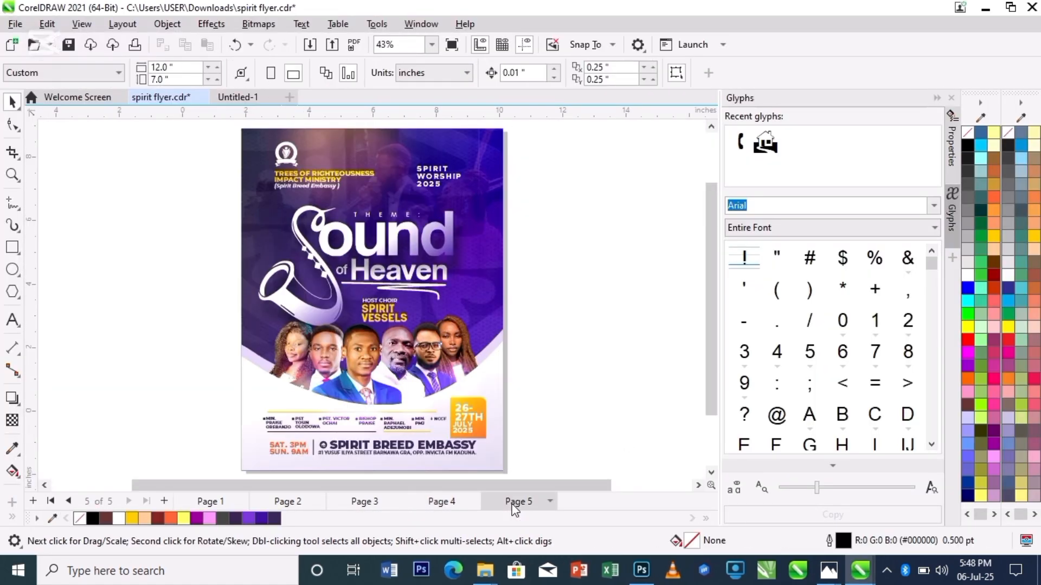
left_click(643, 570)
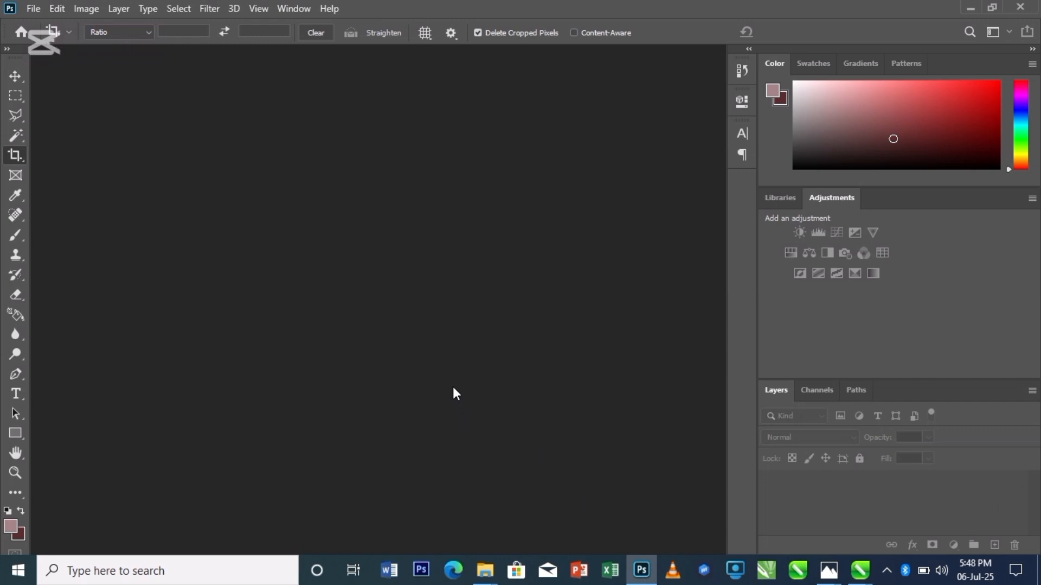
- Open A4_Brochure_Mockup_1.psd from the MD124_A4_Brochure_Mockup folder
mouse_move(485, 570)
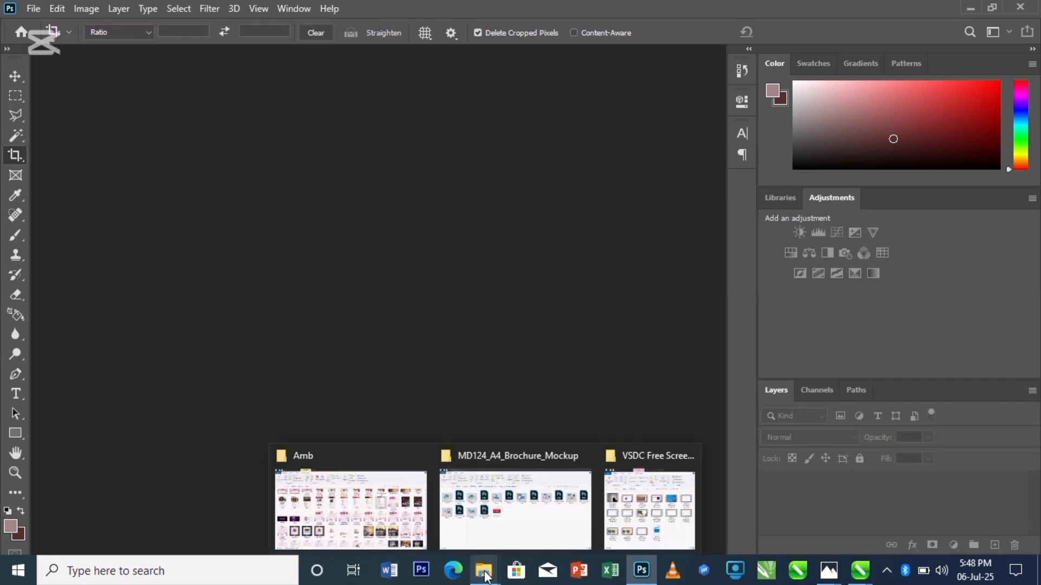
left_click(496, 502)
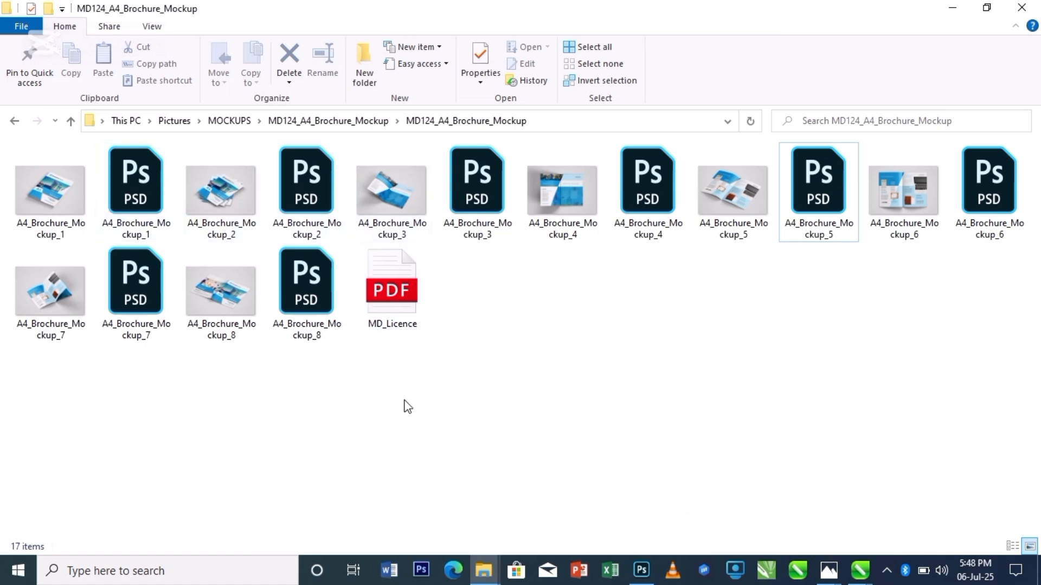
key("BackSpace")
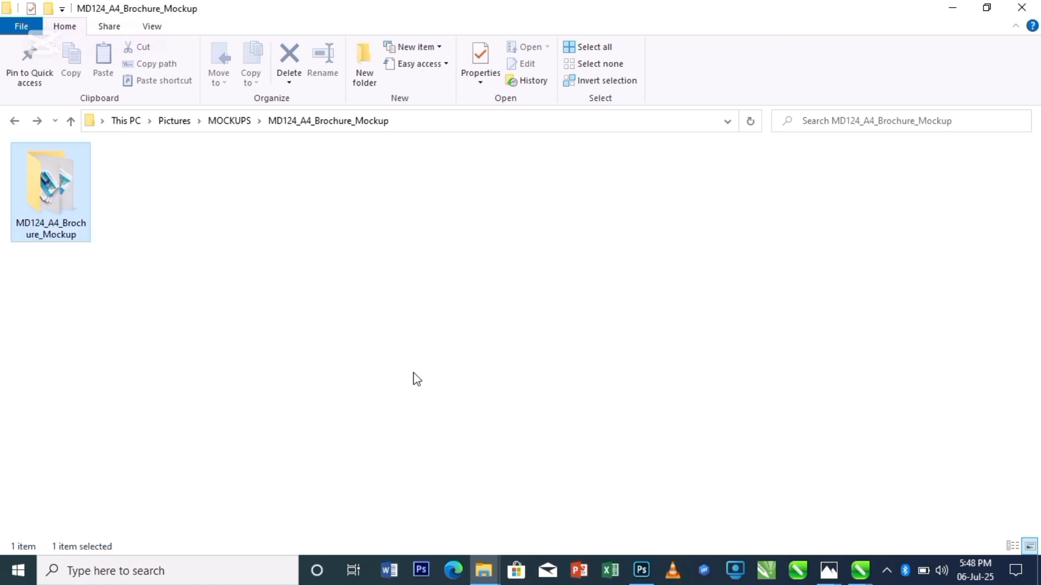
key("BackSpace")
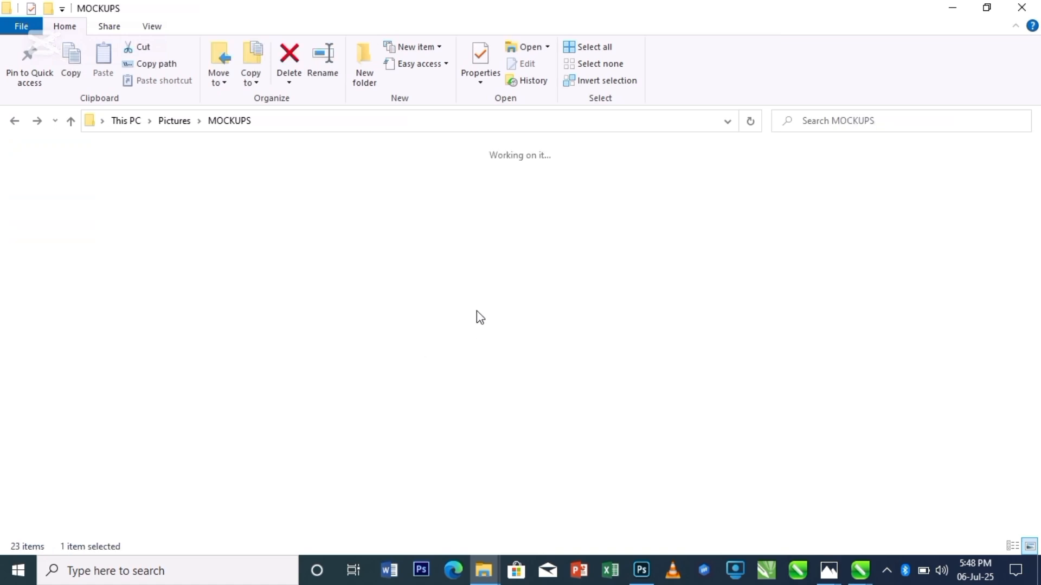
double_click(984, 187)
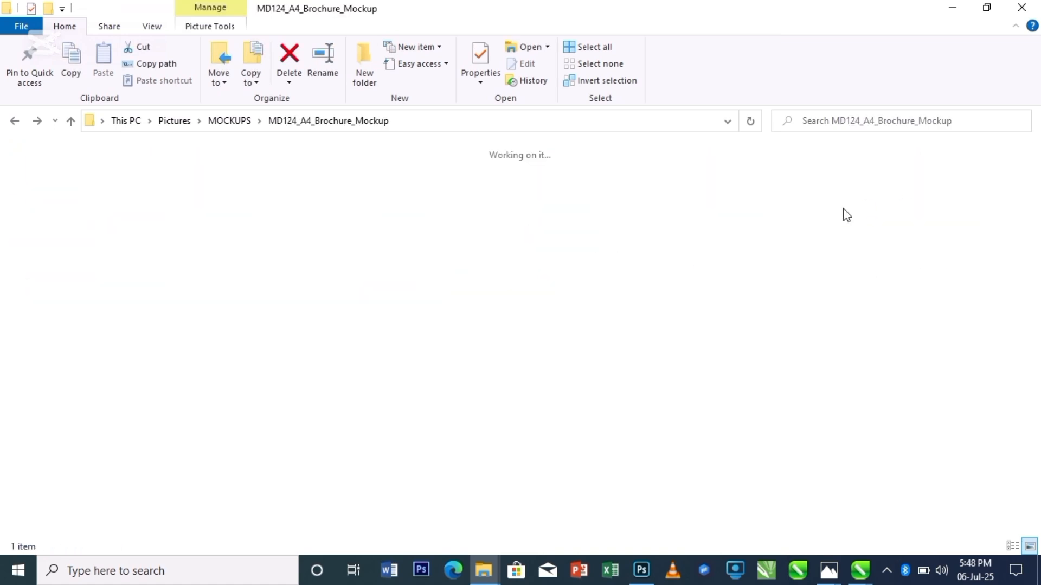
key("BackSpace")
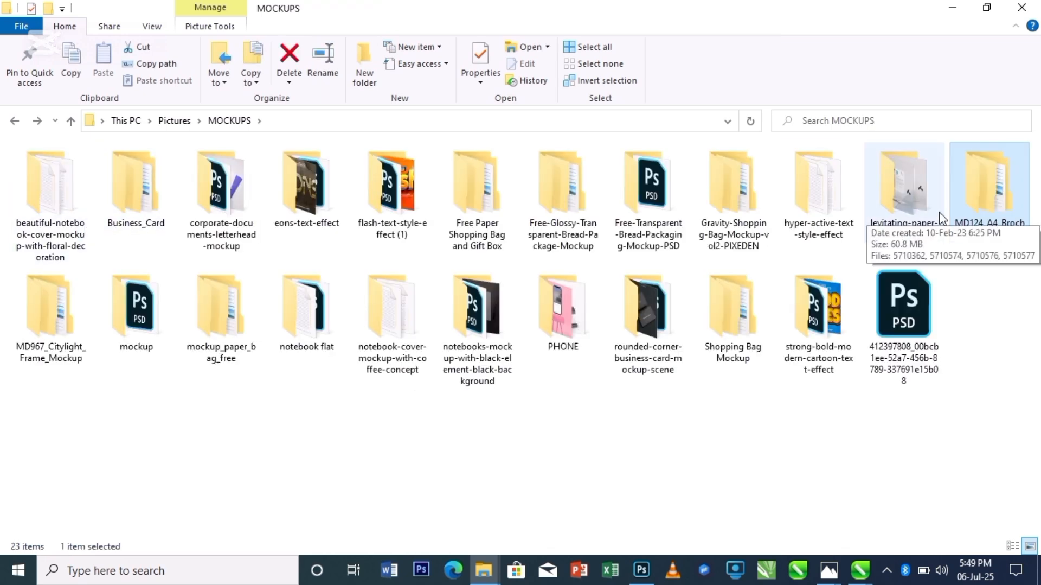
double_click(982, 220)
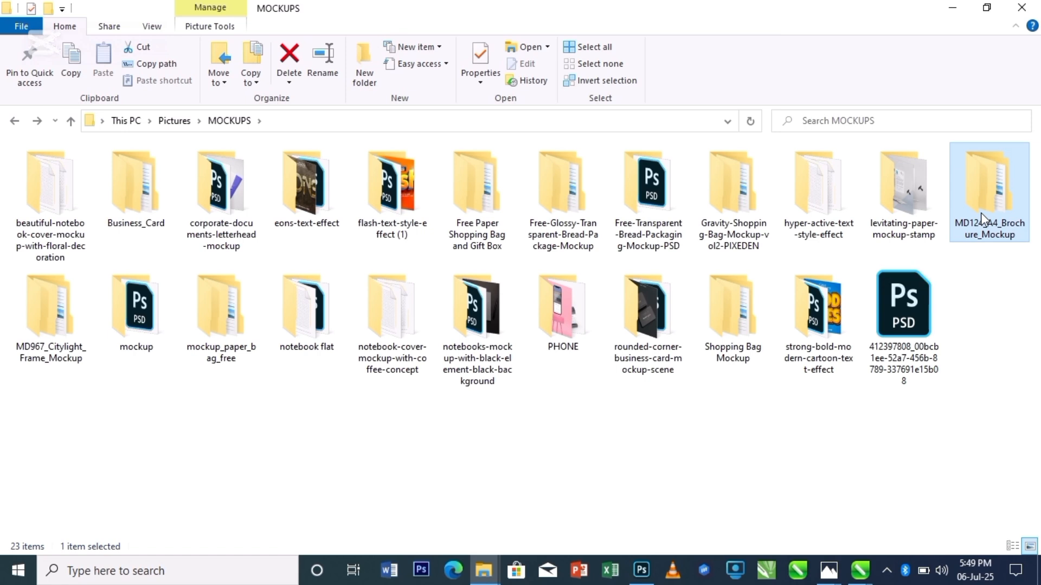
double_click(66, 218)
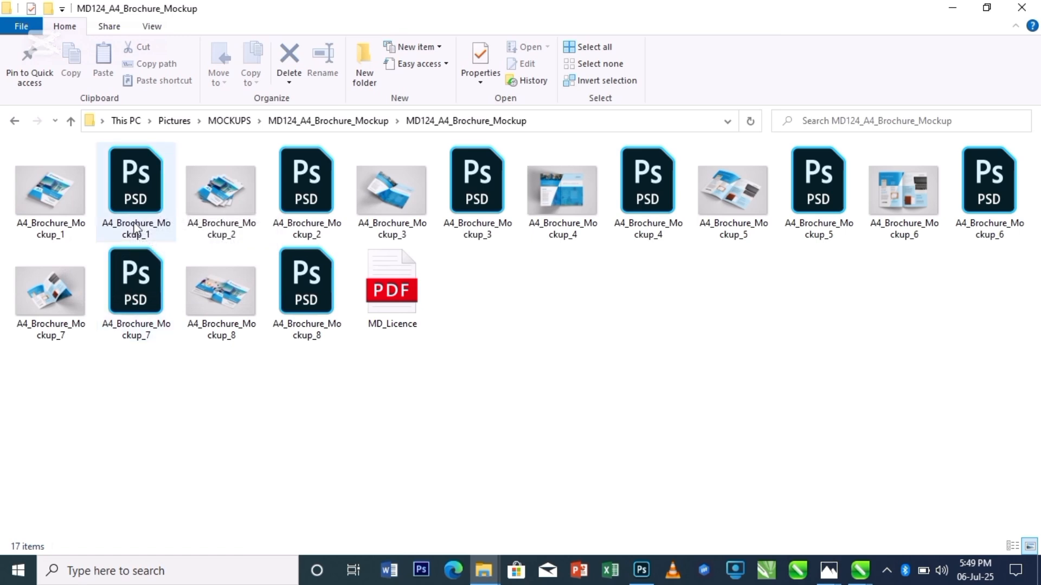
double_click(139, 211)
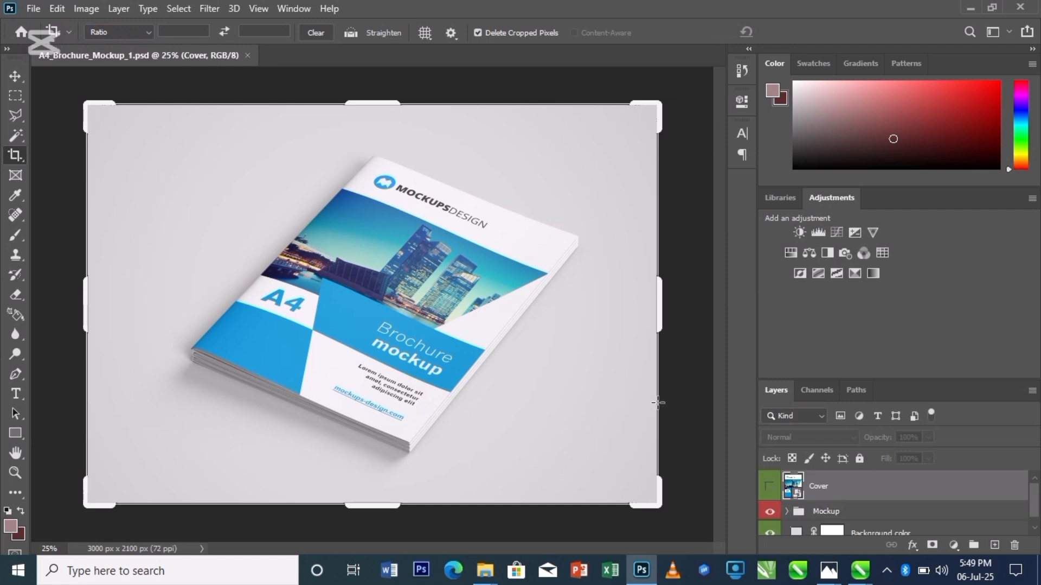
- Open the Cover smart object for editing
double_click(794, 485)
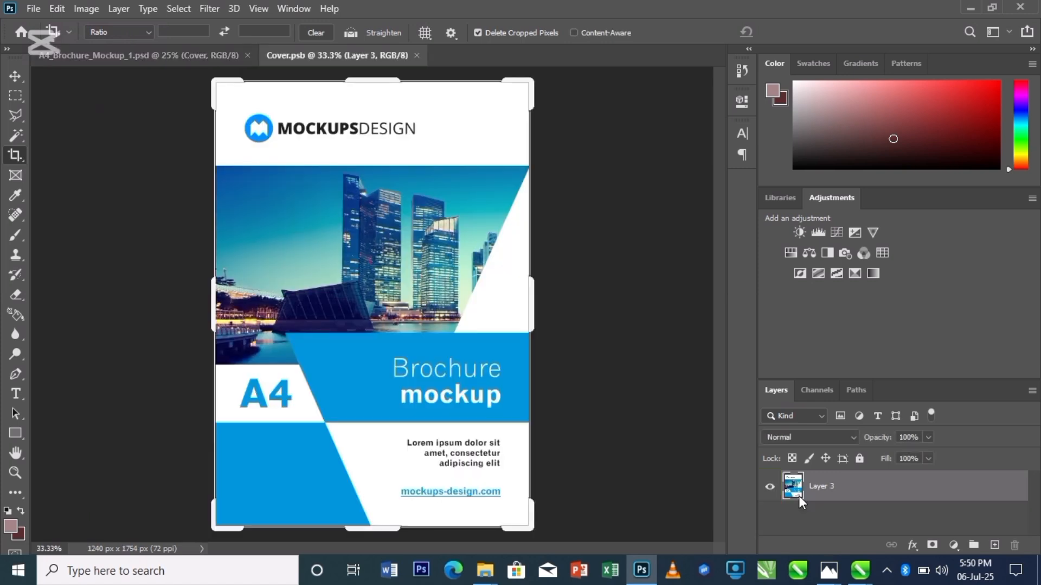
left_click(174, 56)
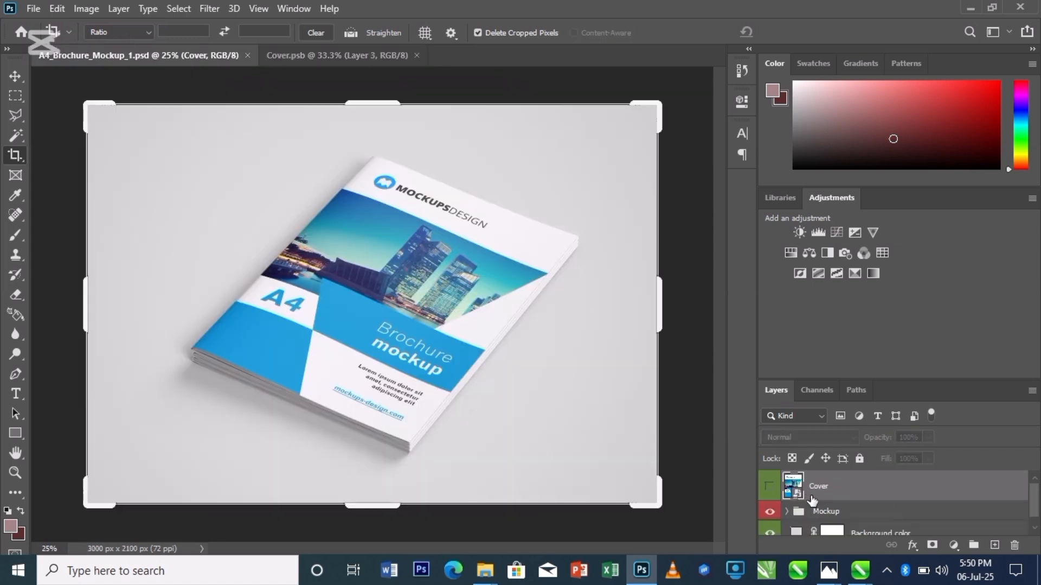
left_click(362, 54)
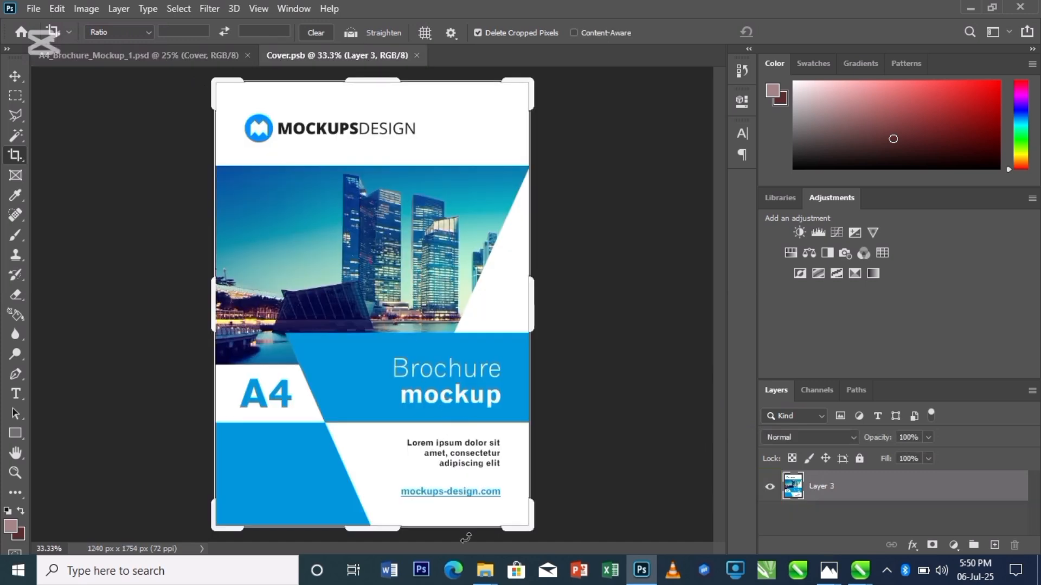
- Place the GGC2 image from the Amb folder into the cover and scale it to fill the whole page
mouse_move(485, 570)
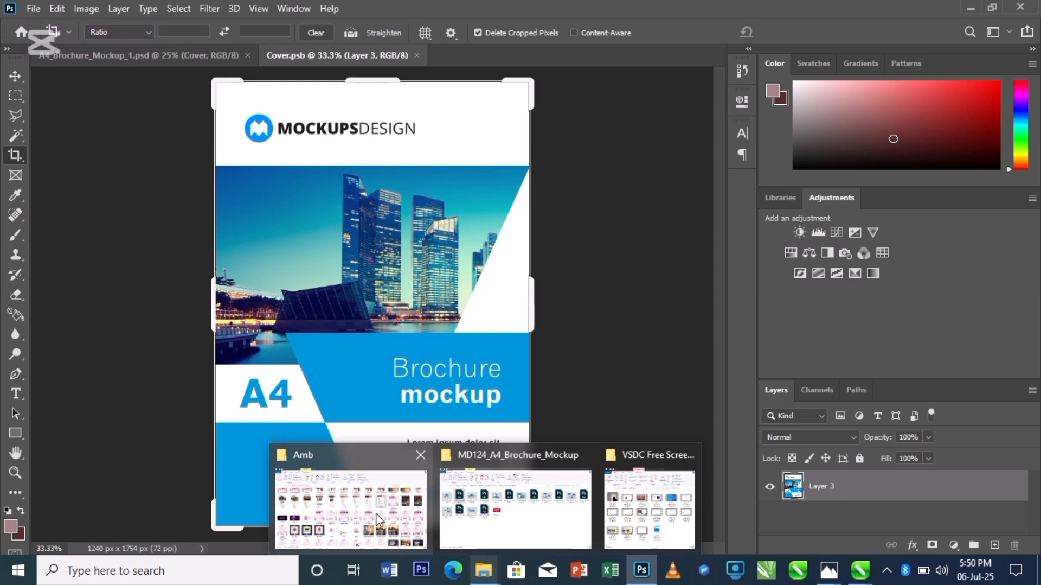
left_click(350, 507)
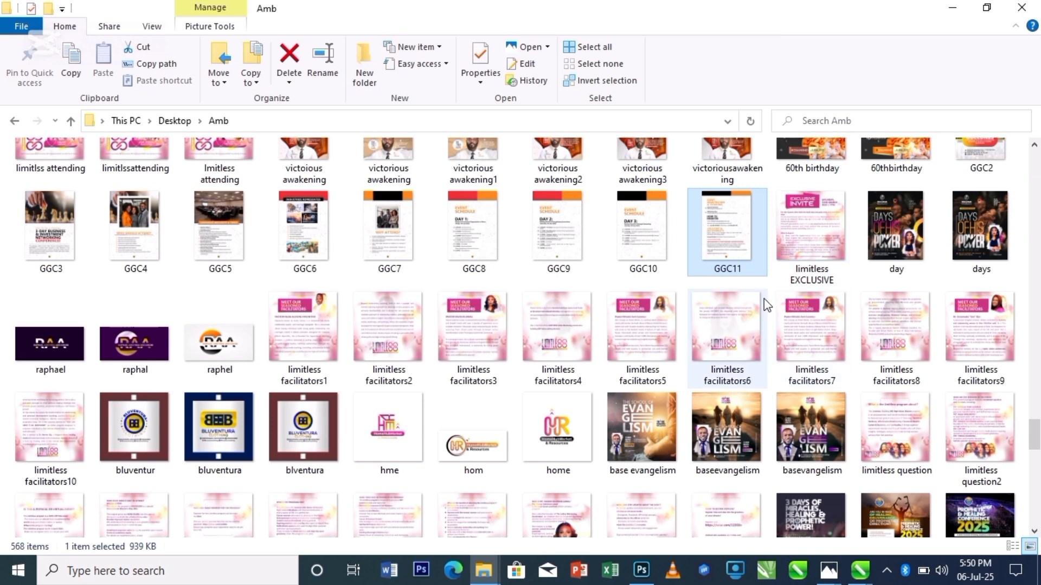
scroll(767, 302, "up", 3)
left_click(999, 297)
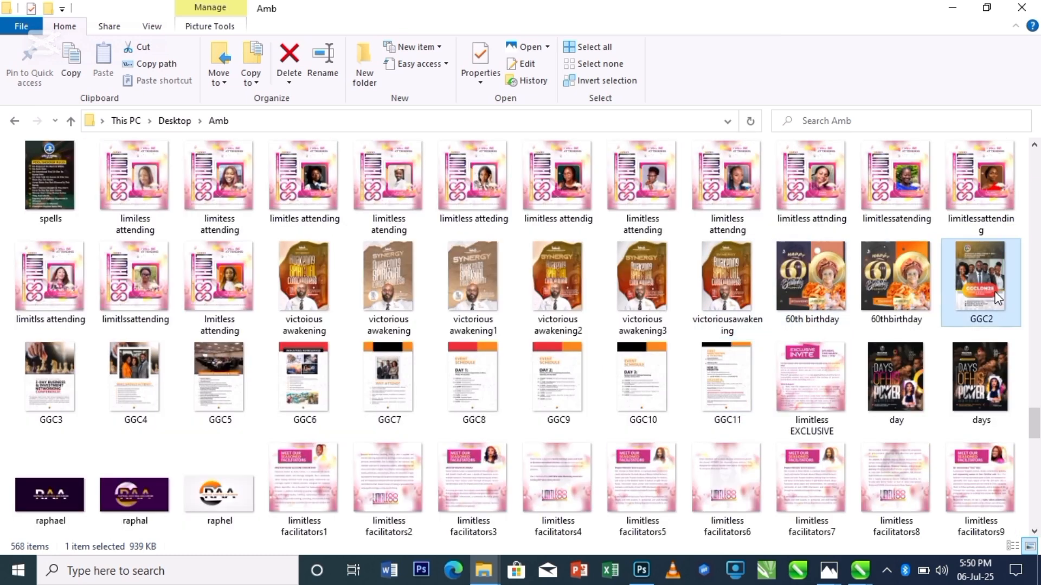
left_click_drag(984, 299, 642, 578)
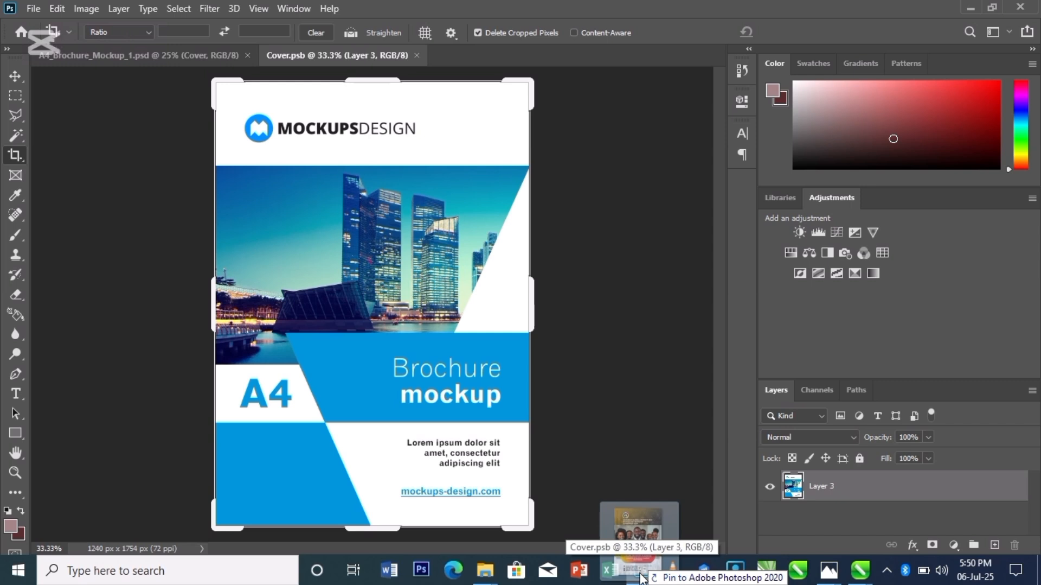
left_click_drag(642, 577, 578, 423)
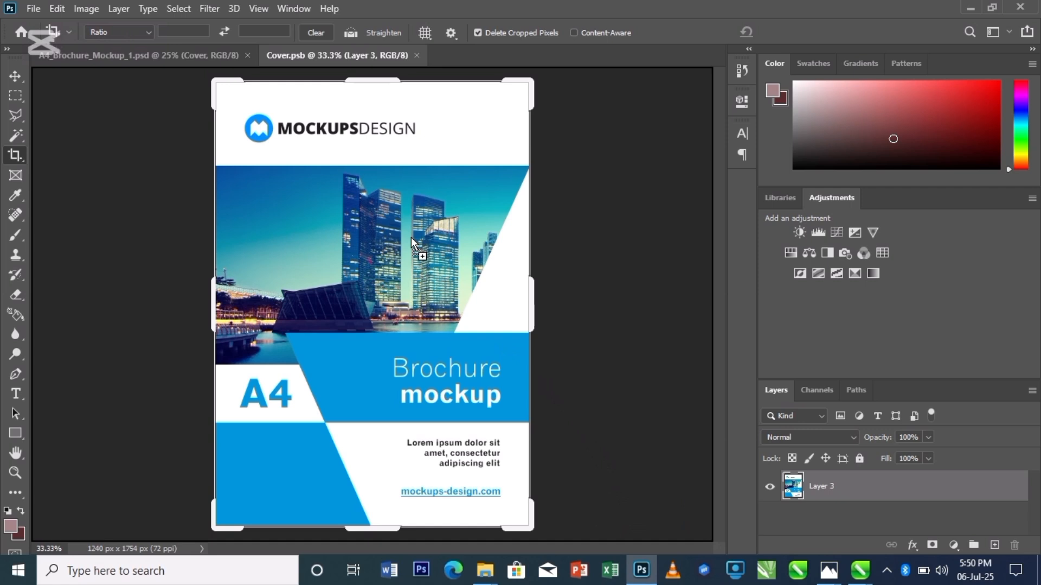
left_click_drag(398, 243, 355, 256)
left_click_drag(360, 275, 360, 275)
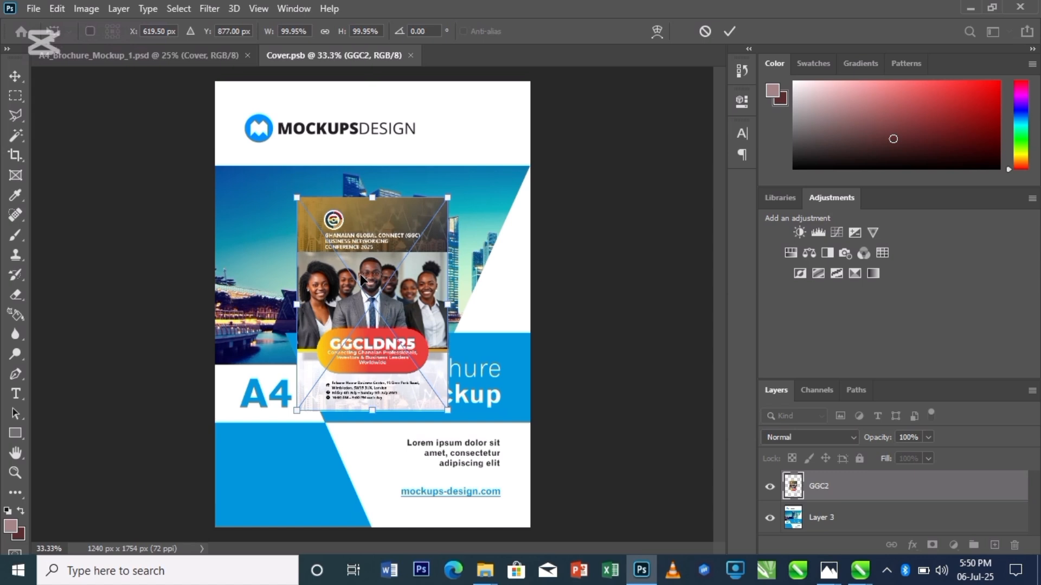
left_click_drag(448, 197, 530, 80)
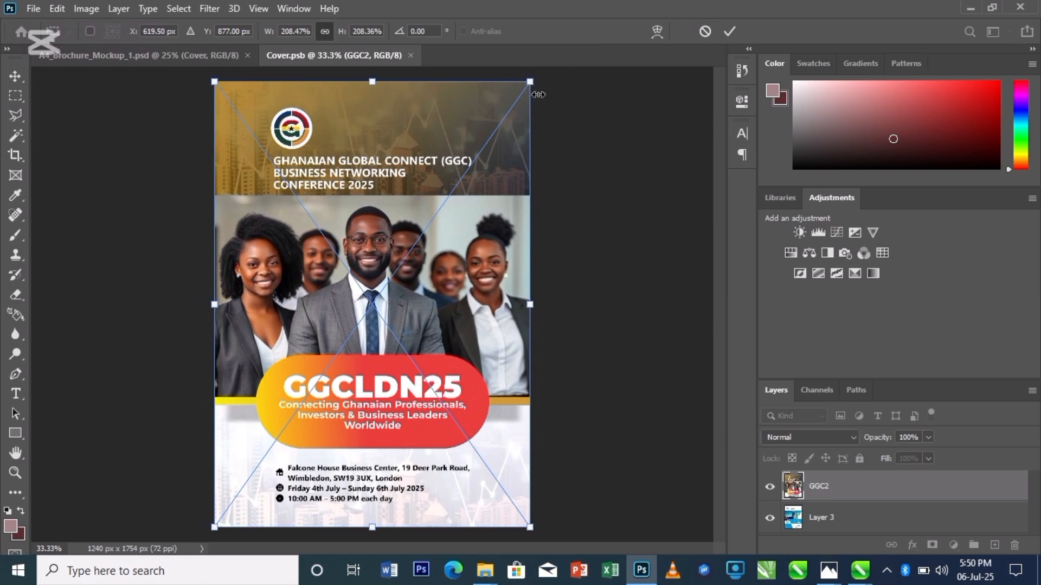
key("Return")
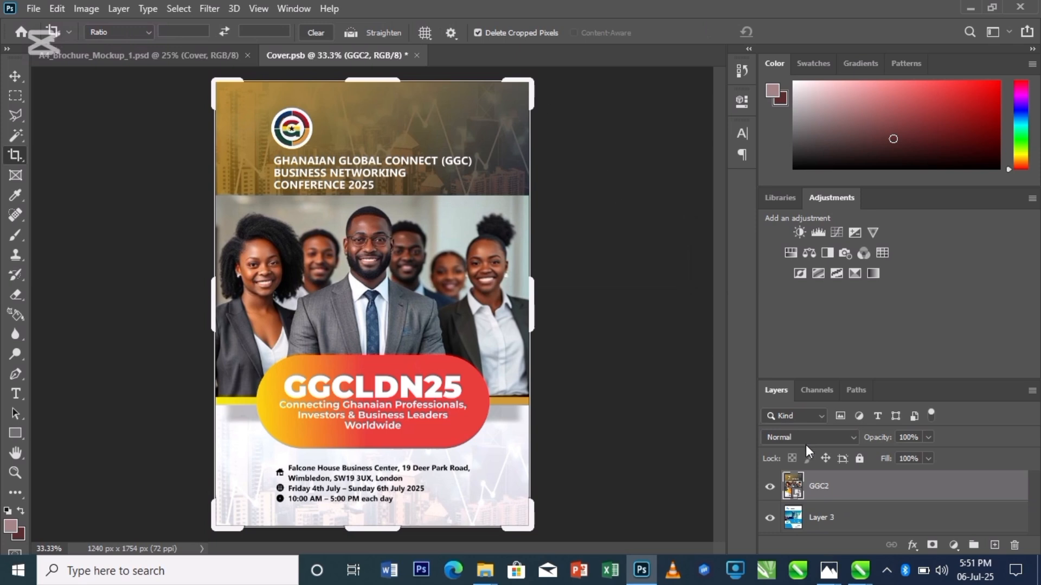
- Delete the original Layer 3 and save the cover document
left_click(819, 524)
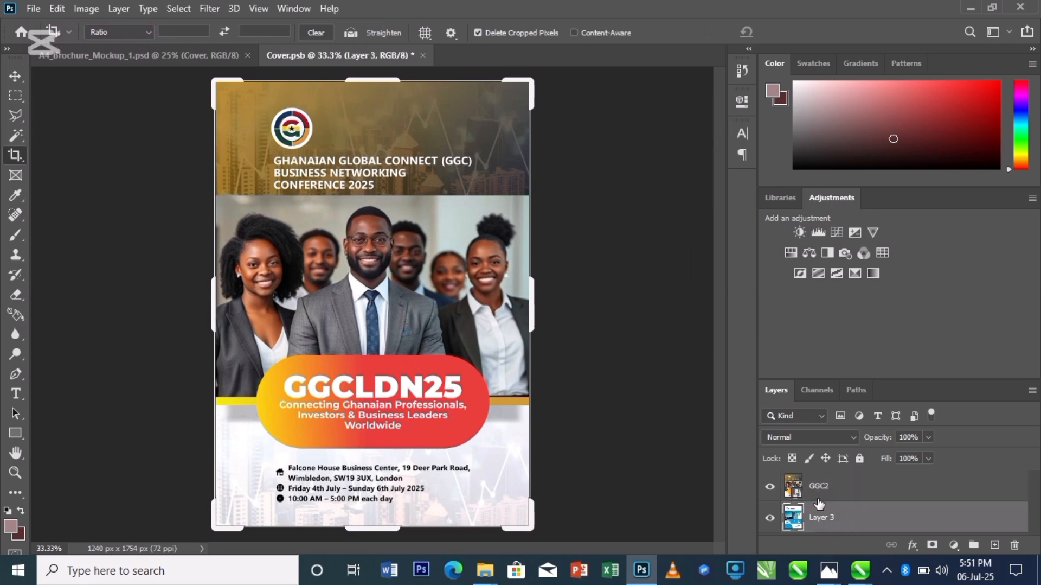
key("Delete")
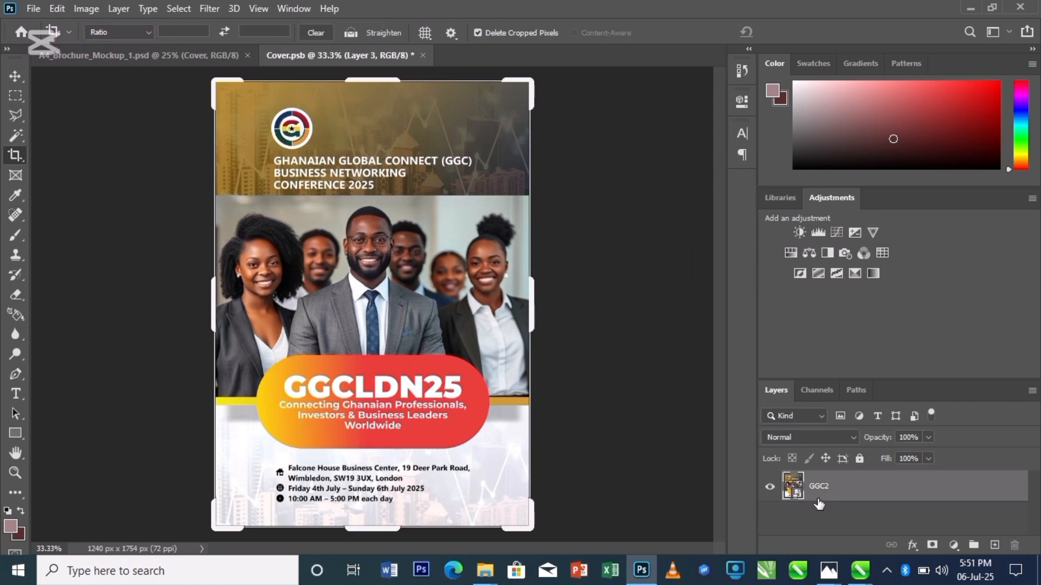
key("ctrl+s")
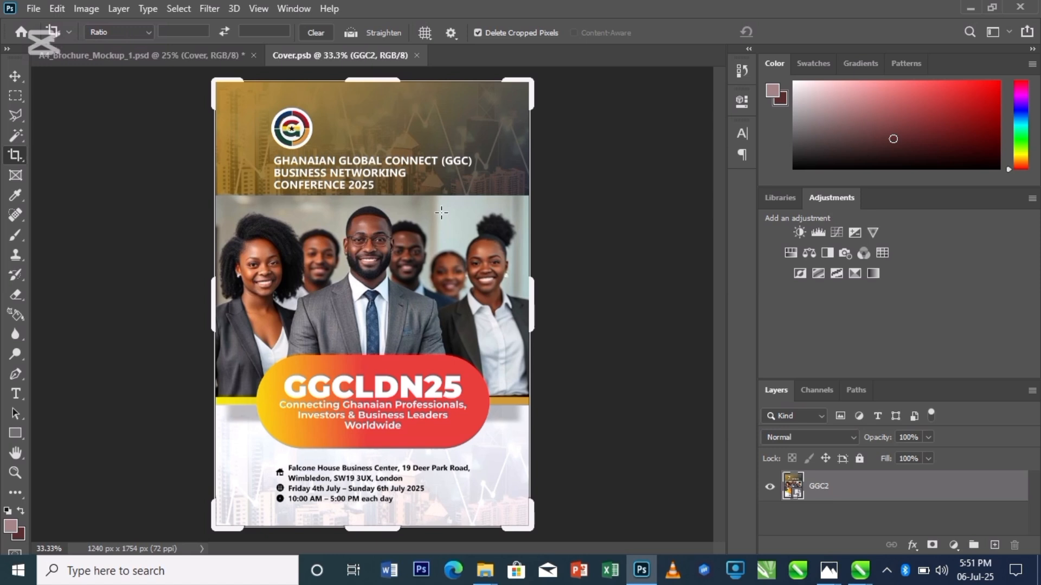
- Crop the brochure mockup by trimming its left and right edges
left_click(145, 59)
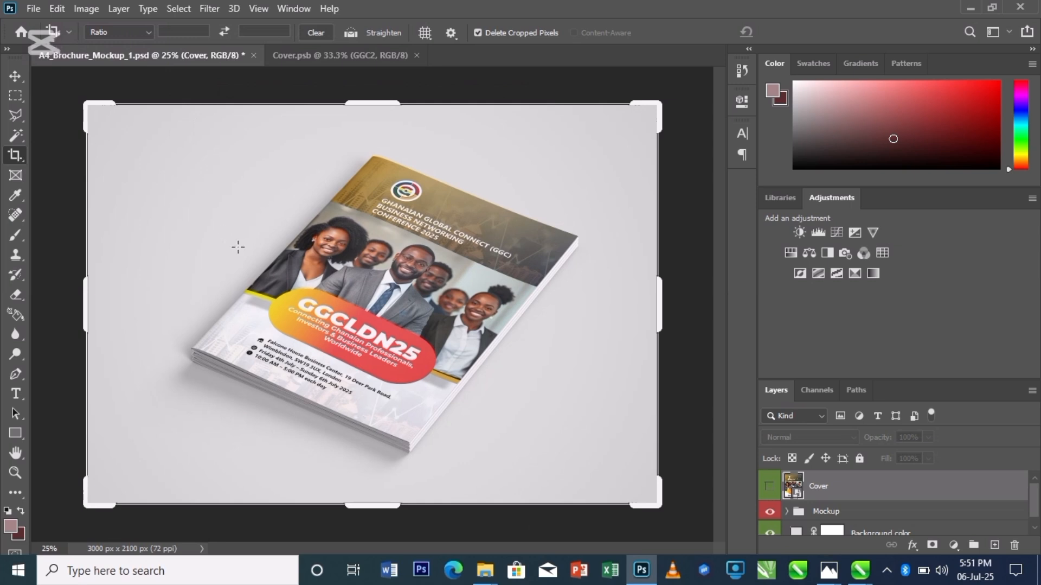
left_click_drag(87, 311, 144, 321)
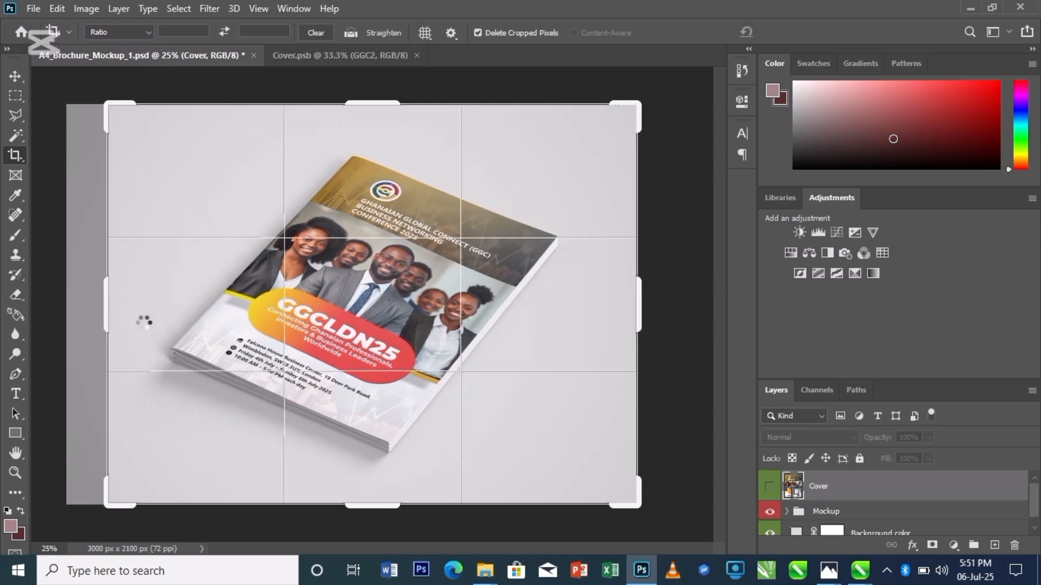
left_click_drag(638, 317, 622, 321)
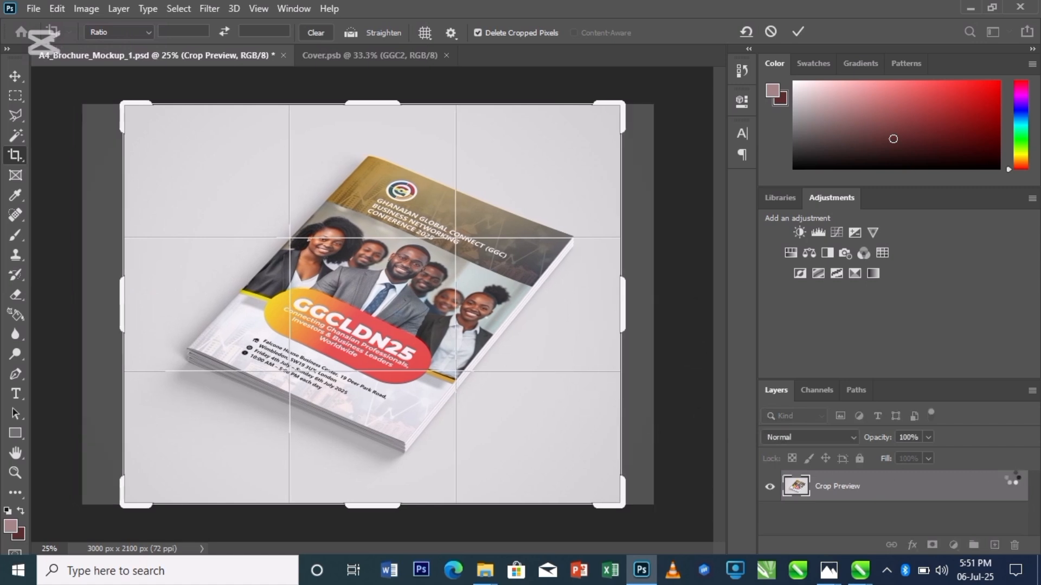
key("Return")
- Inspect the Mockup layer group and its sublayers
scroll(1025, 494, "down", 1)
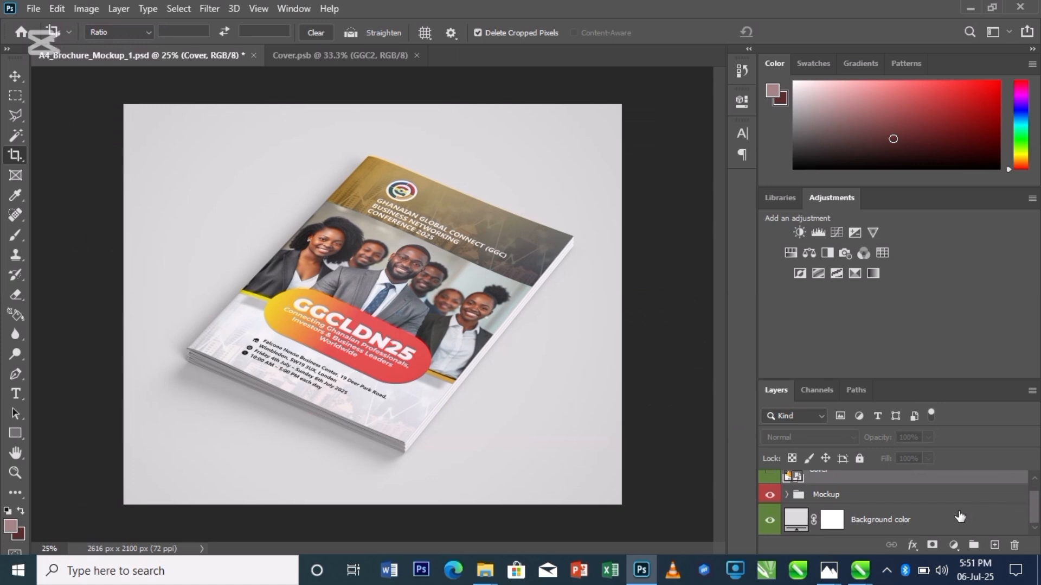
left_click(770, 494)
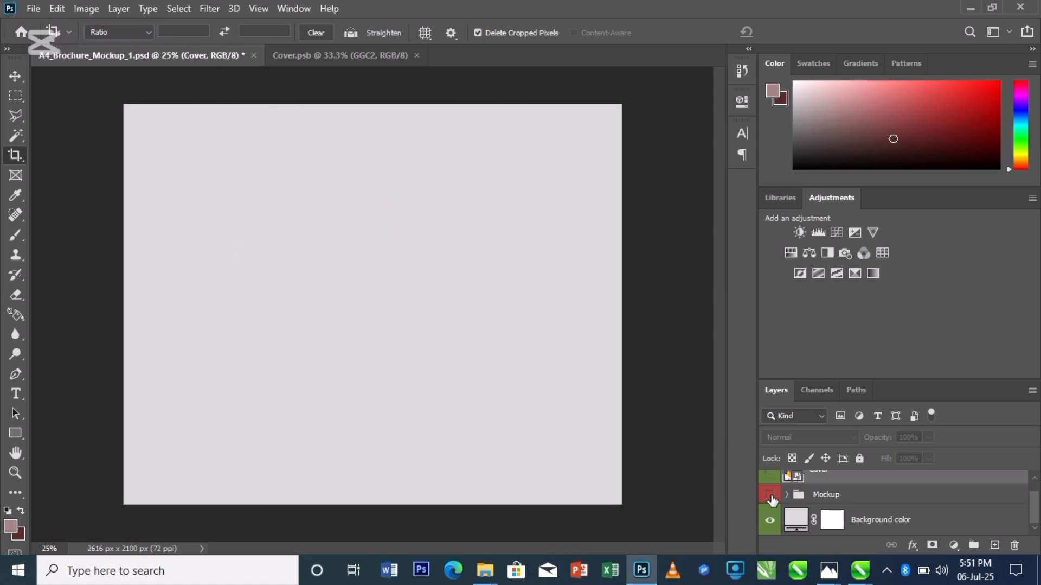
left_click(770, 494)
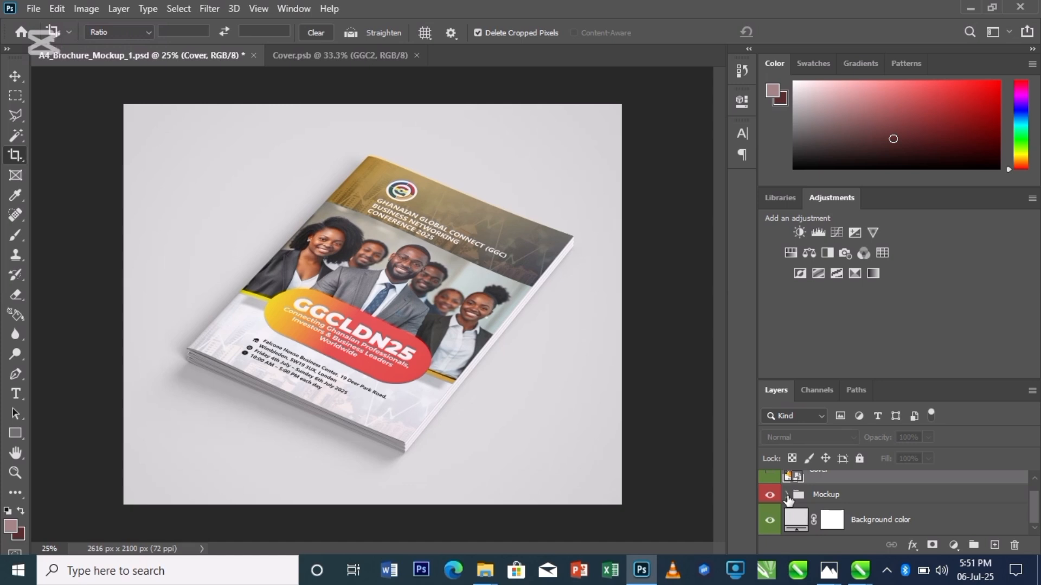
left_click(787, 494)
left_click(787, 495)
left_click(787, 494)
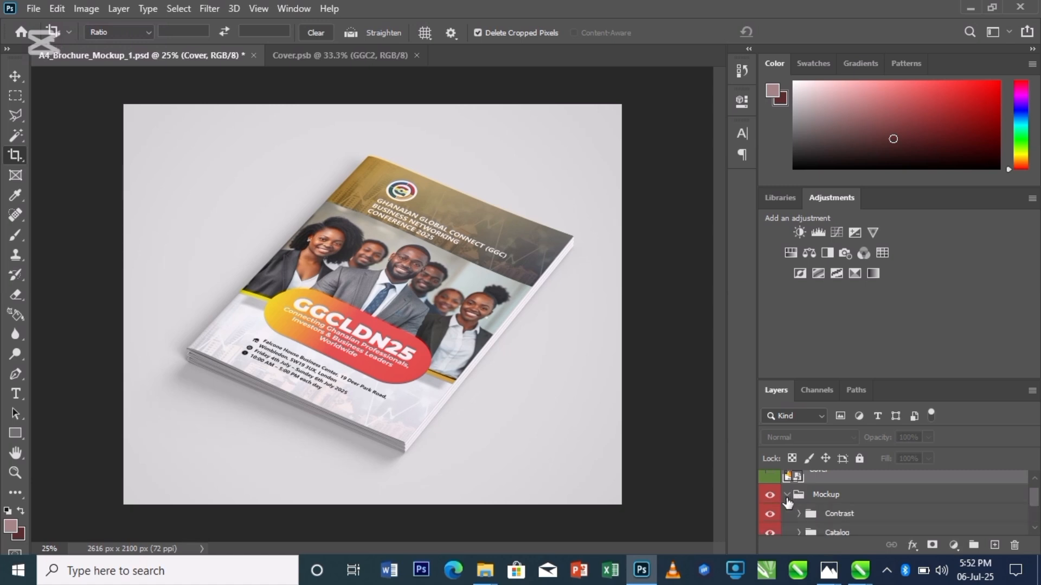
scroll(789, 497, "down", 2)
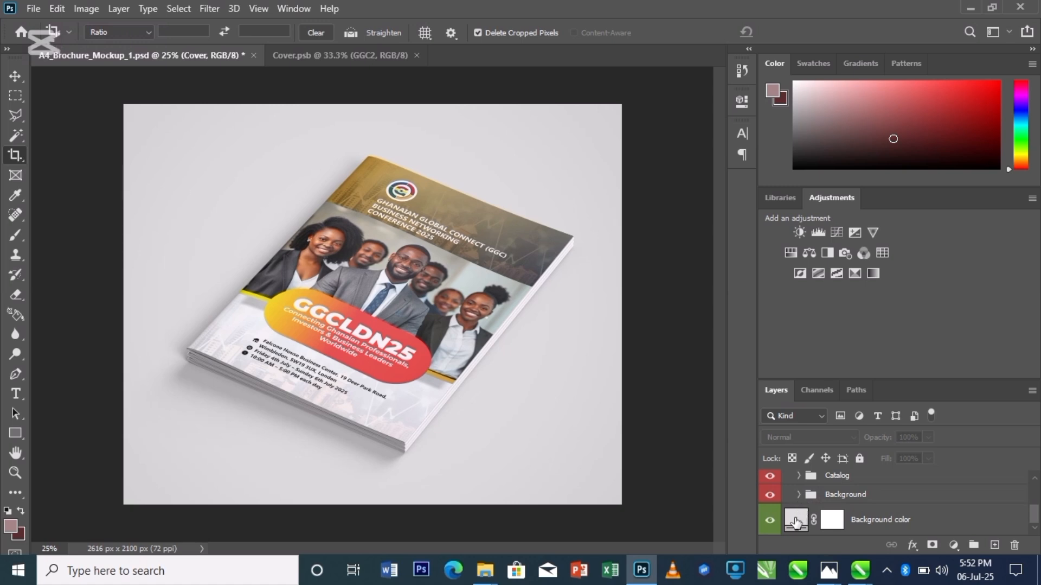
- Change the mockup's background colour fill to a darker grey, a4a4a4
double_click(795, 520)
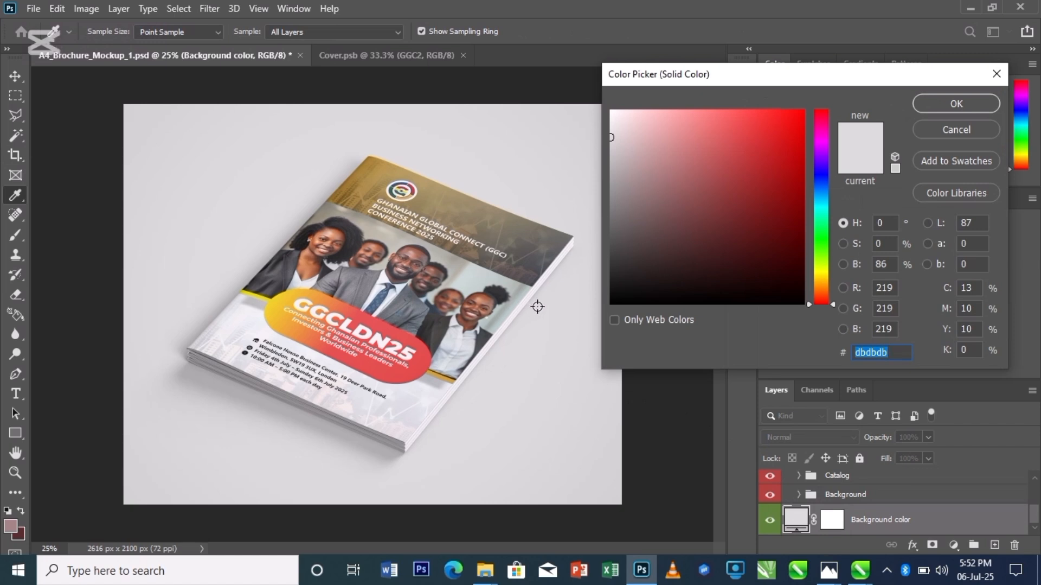
left_click_drag(612, 157, 609, 177)
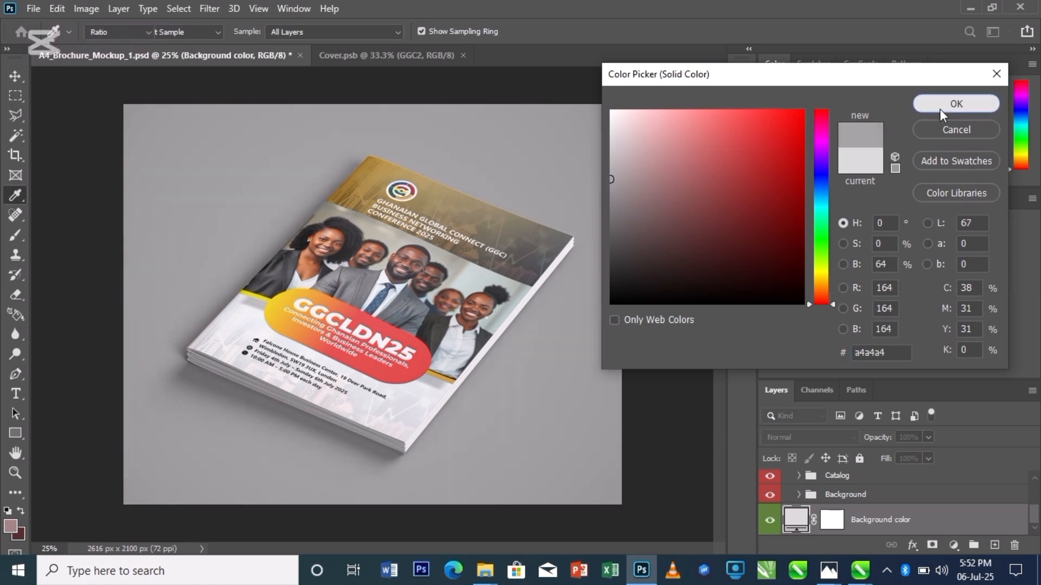
left_click(939, 109)
key("c")
key("ctrl")
key("ctrl")
- Save the mockup as a JPEG named MAGAZINE in Documents at maximum quality
key("ctrl+shift+s")
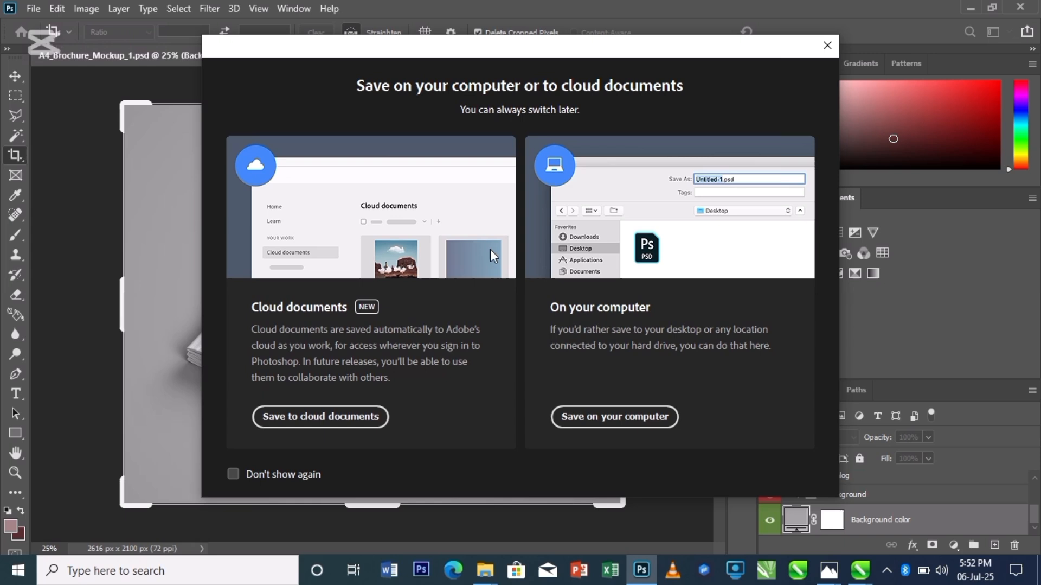
left_click(628, 421)
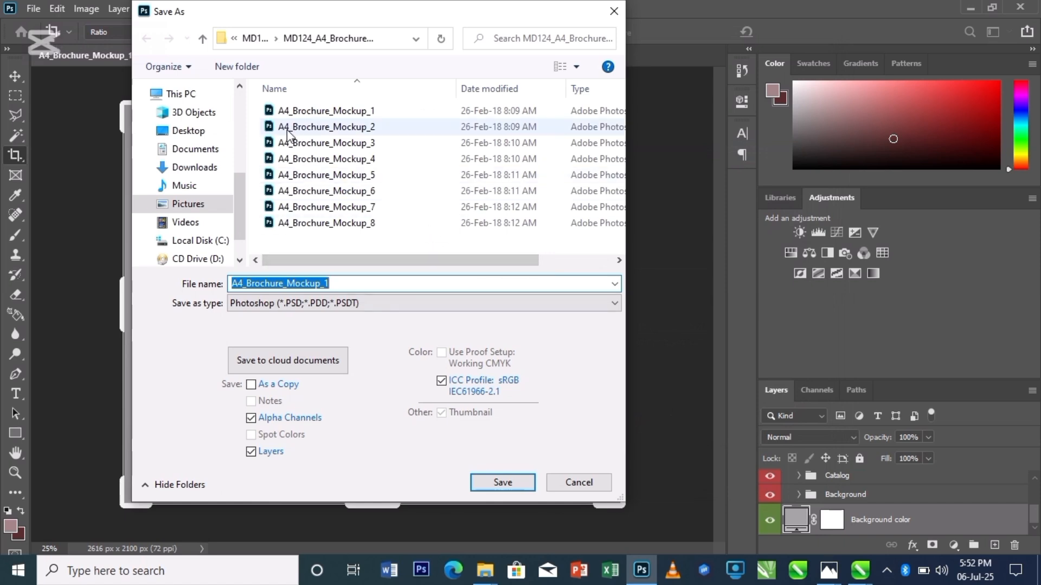
left_click(191, 156)
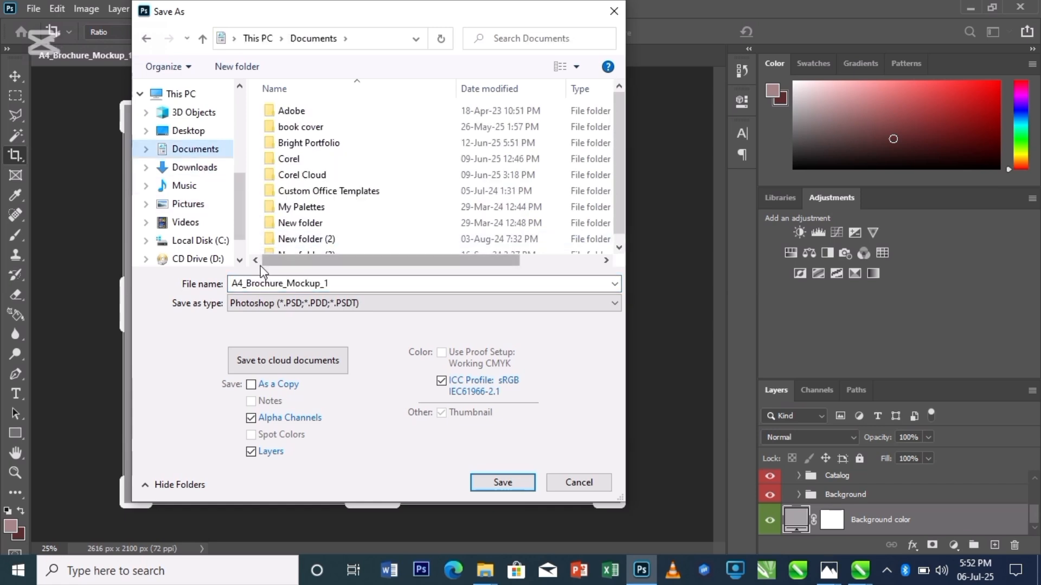
left_click(343, 303)
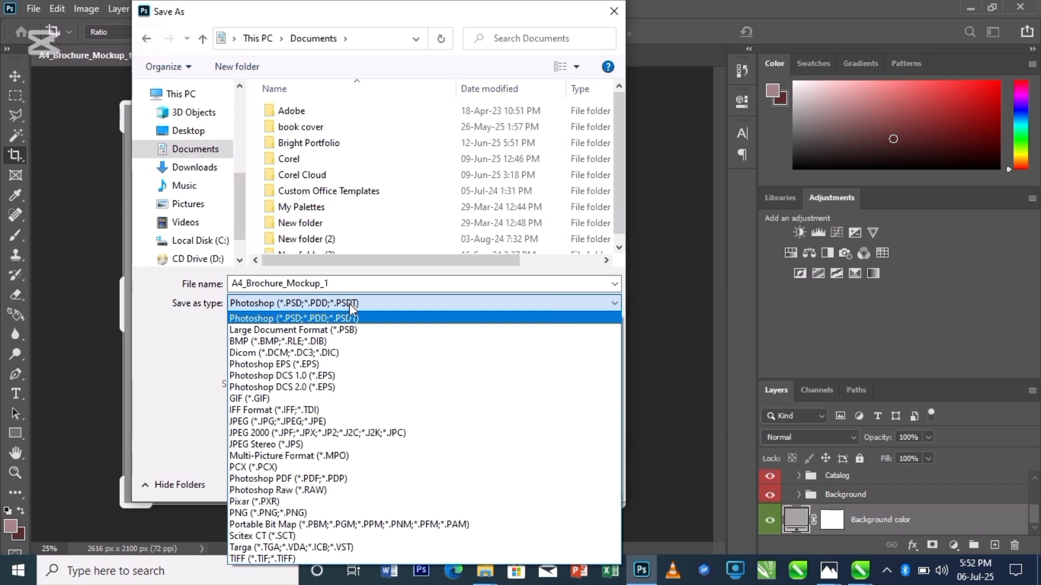
left_click(318, 421)
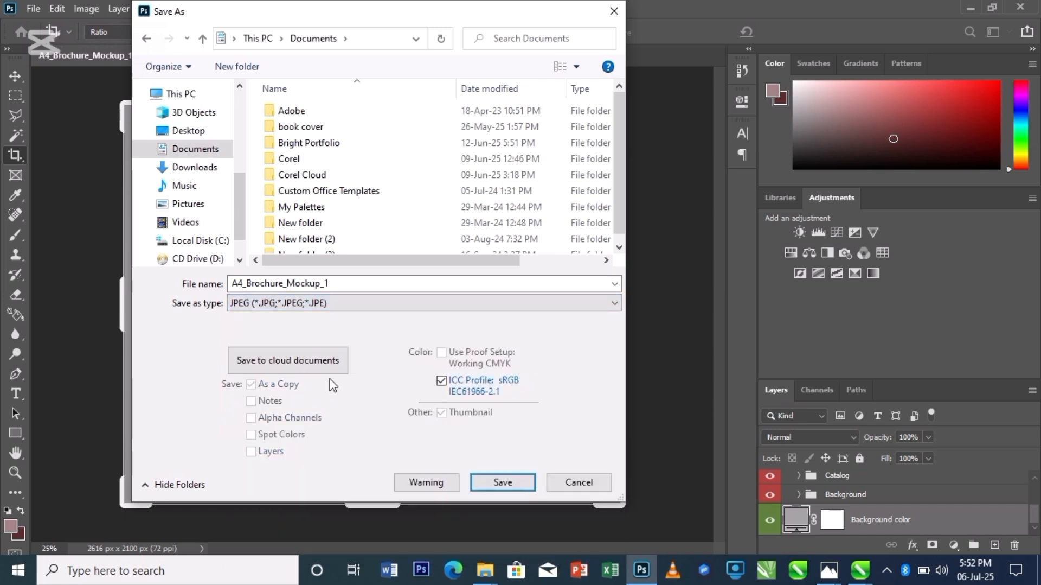
double_click(334, 283)
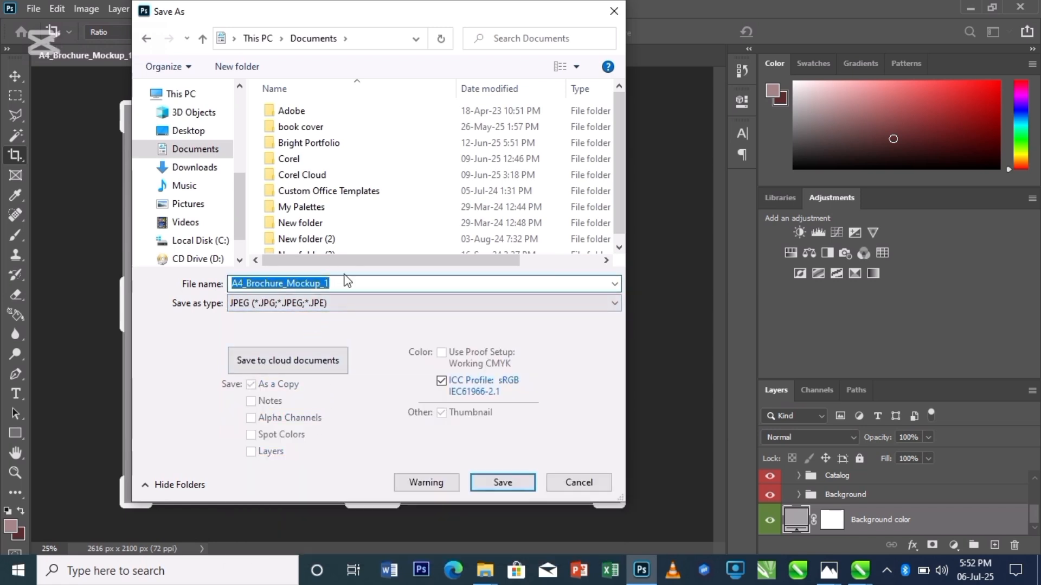
type("MAGA")
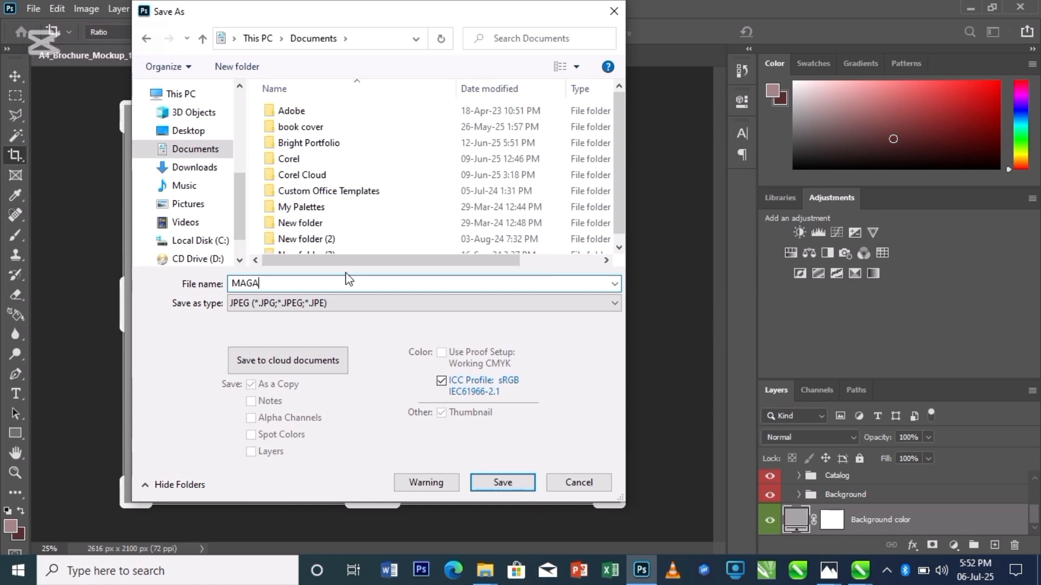
type("ZI")
left_click(502, 481)
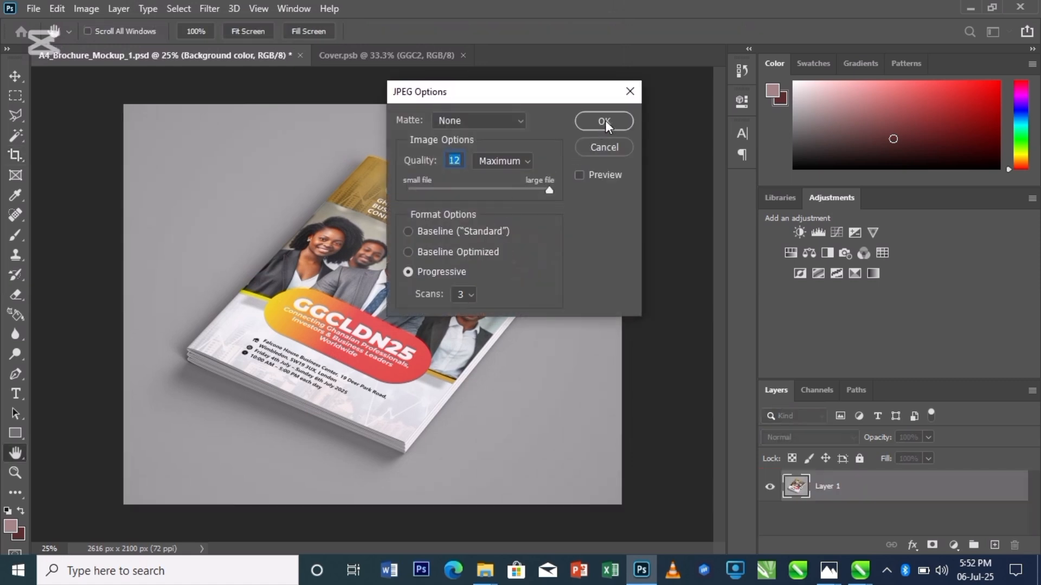
left_click(606, 120)
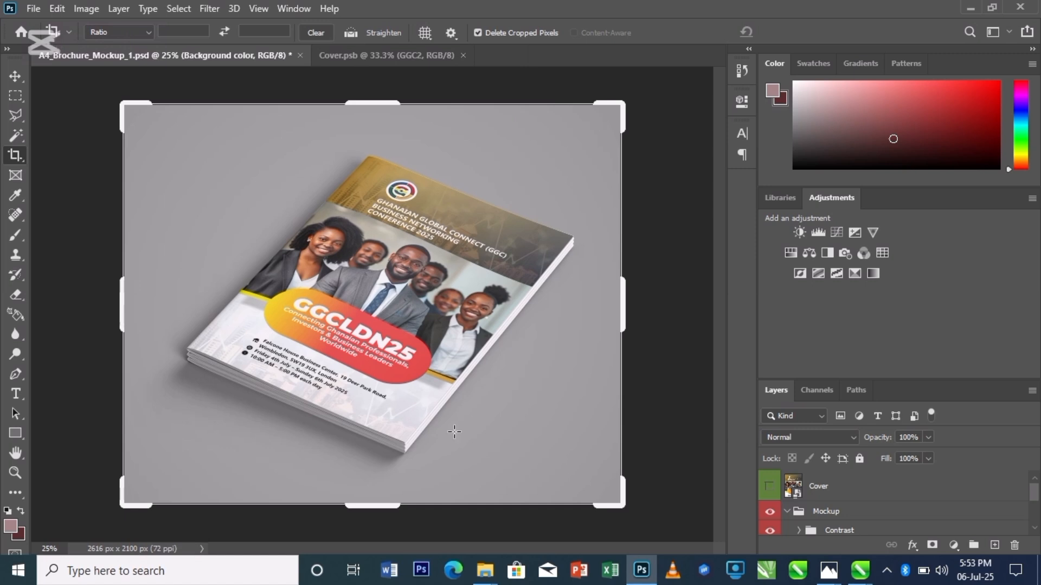
- Open the exported MAGAZINE image from Documents to preview it
mouse_move(485, 569)
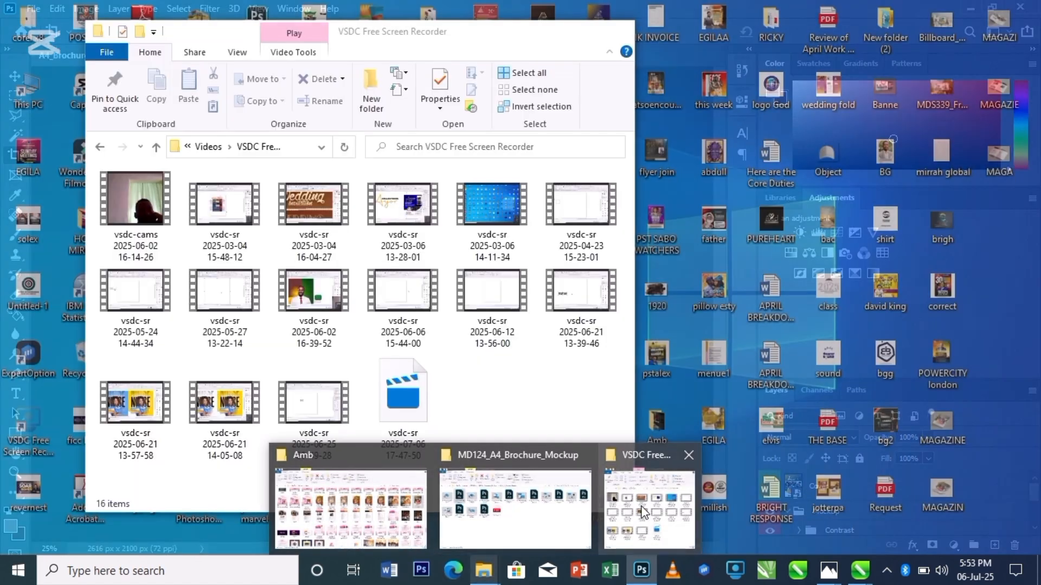
left_click(649, 507)
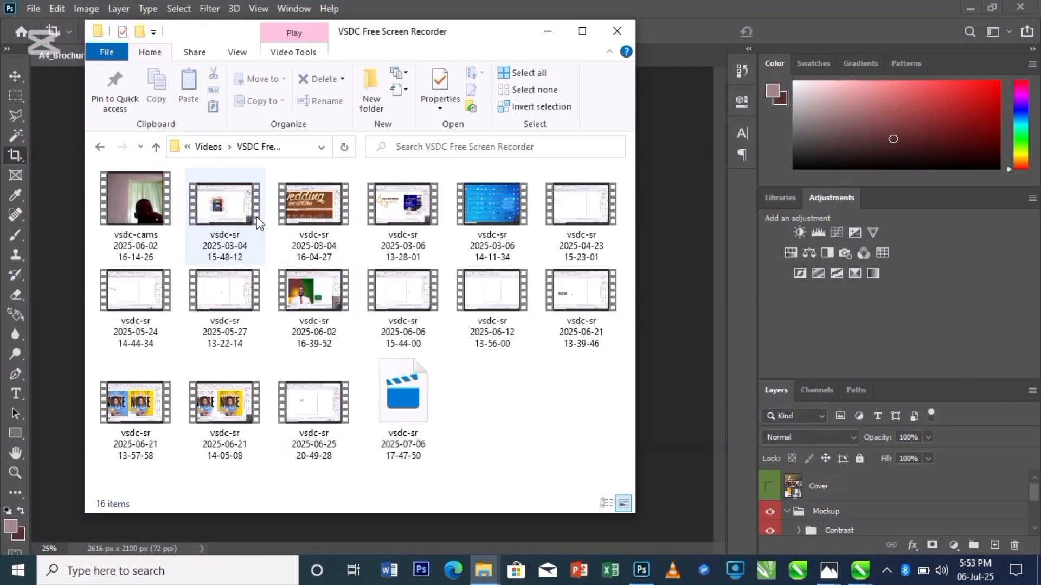
key("super+e")
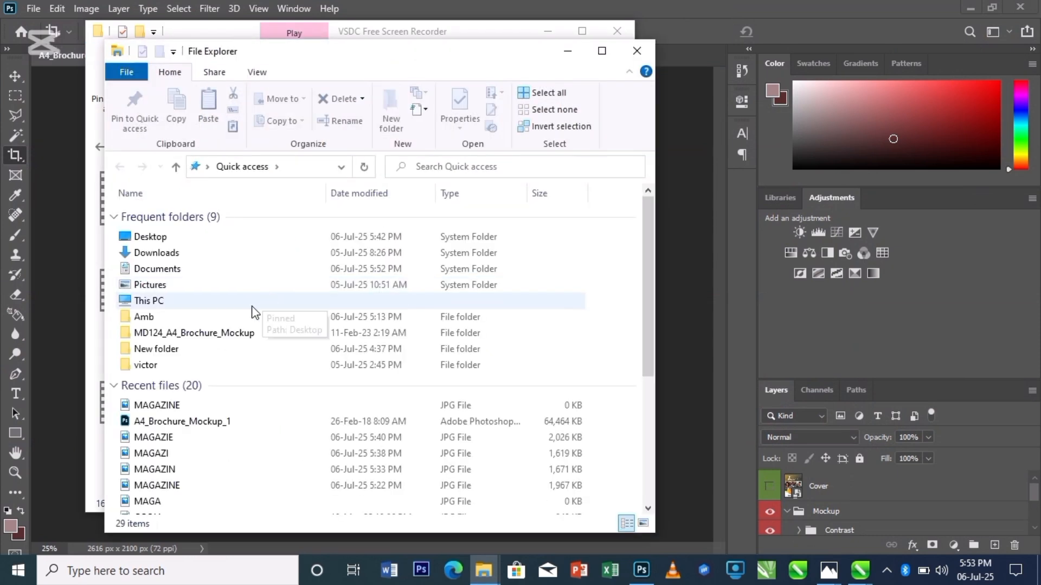
double_click(193, 270)
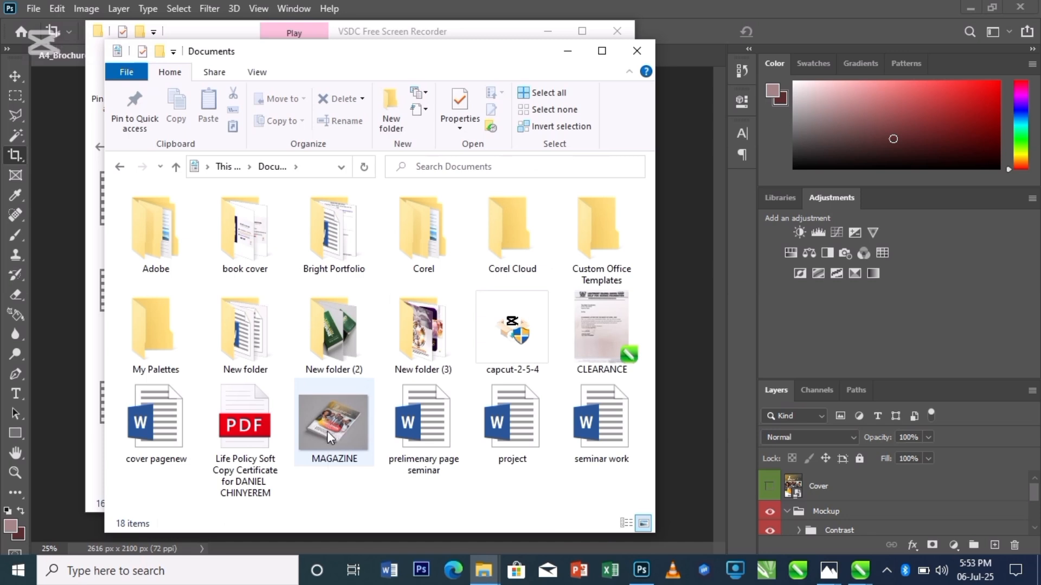
left_click(336, 428)
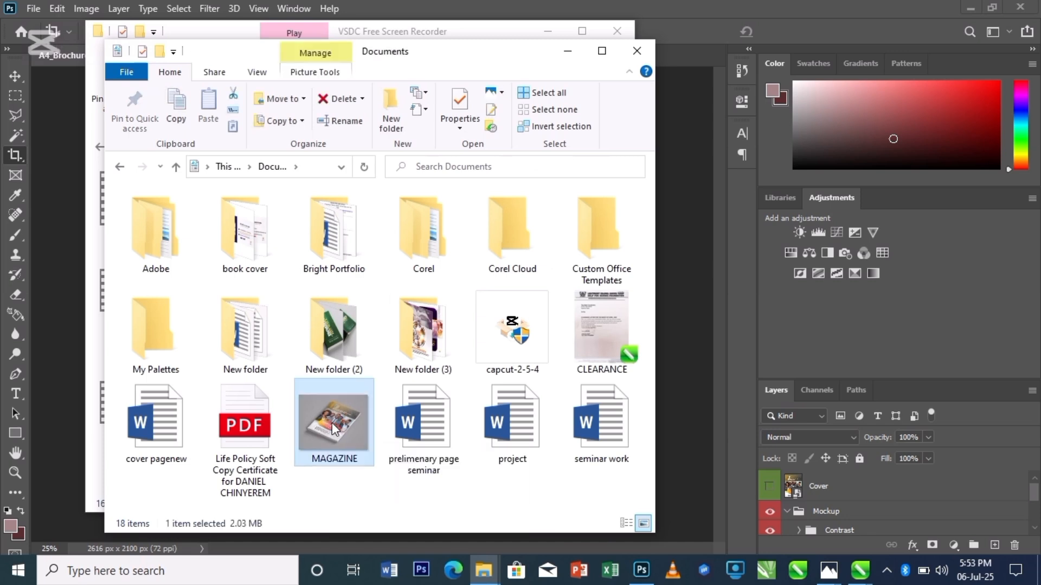
mouse_move(335, 429)
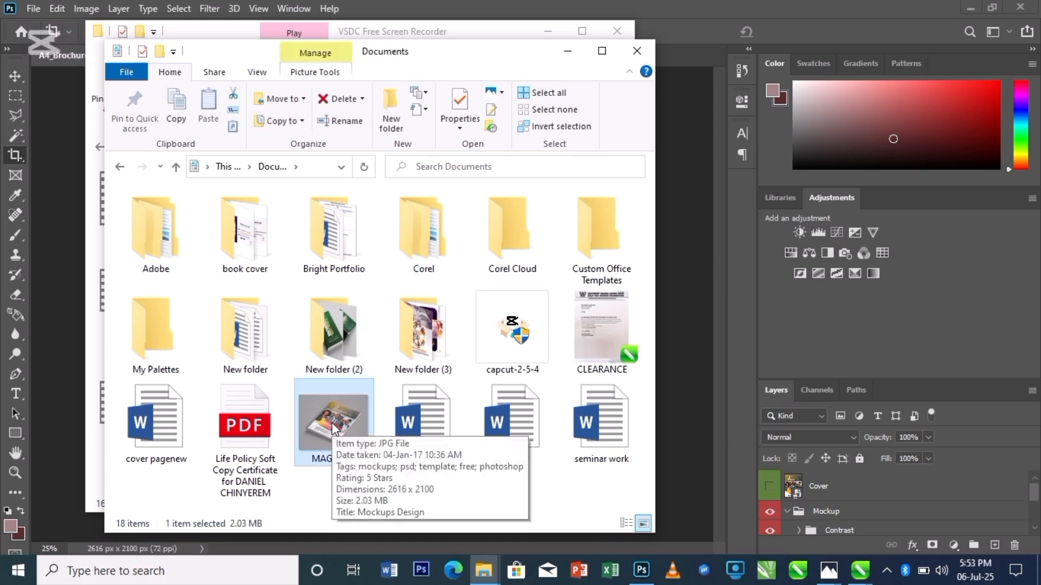
double_click(336, 428)
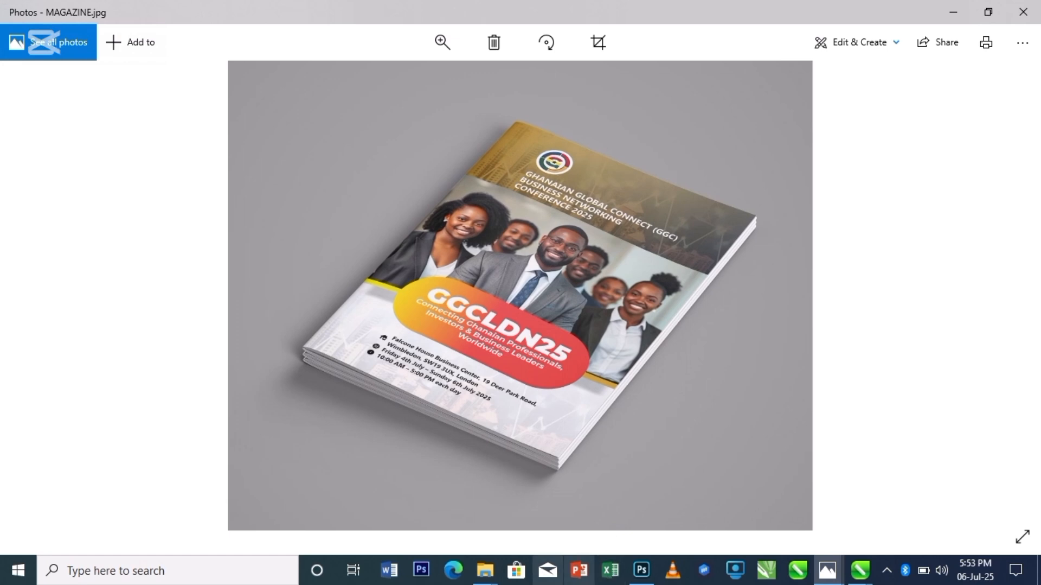
- Open A4_Brochure_Mockup_2.psd from the MD124_A4_Brochure_Mockup folder
mouse_move(491, 581)
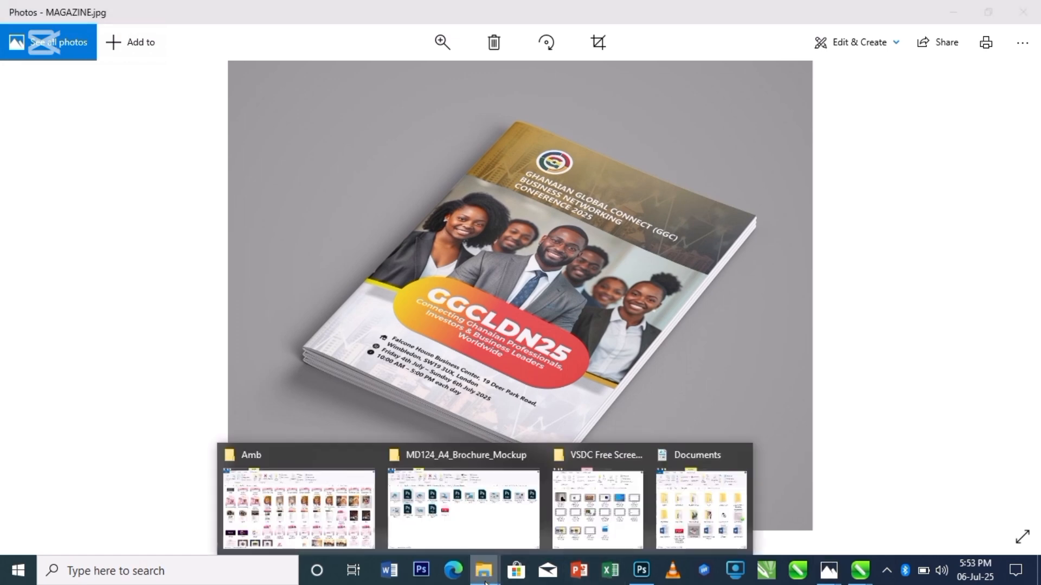
left_click(442, 496)
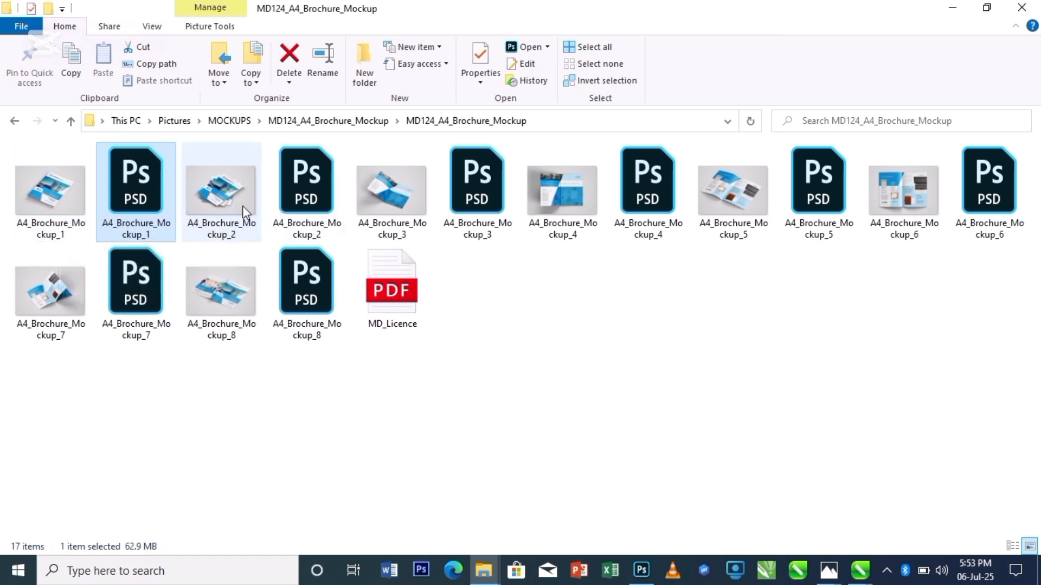
double_click(312, 193)
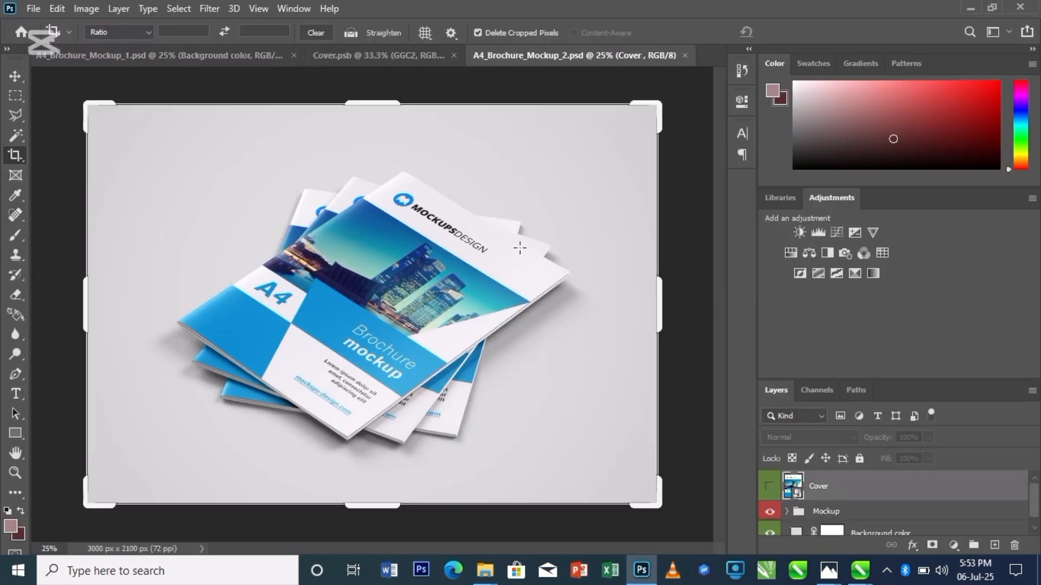
left_click(212, 52)
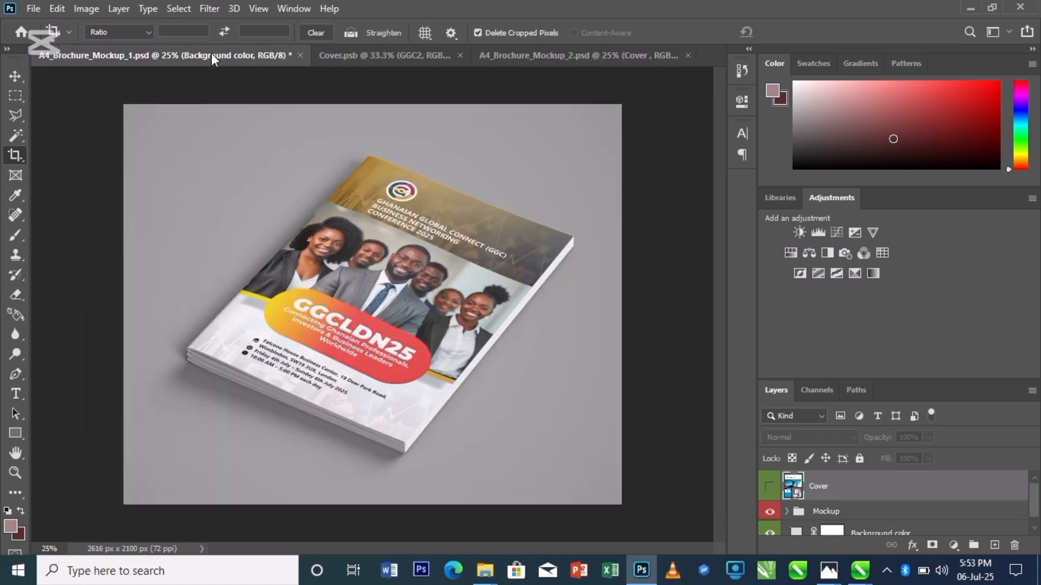
left_click(357, 55)
left_click(589, 55)
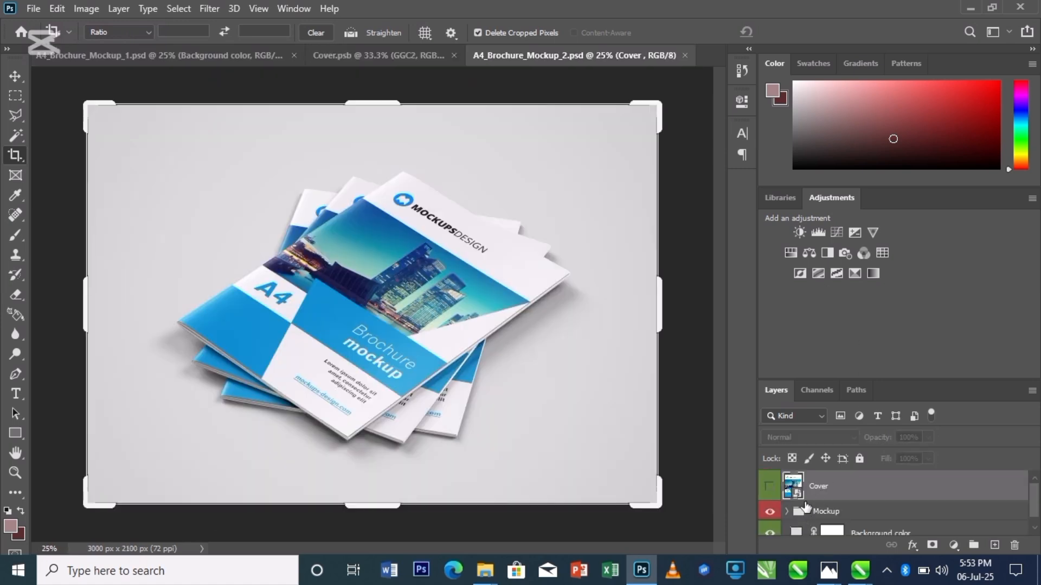
- Open the second mockup's Cover smart object and copy the GGC2 layer into it
double_click(798, 499)
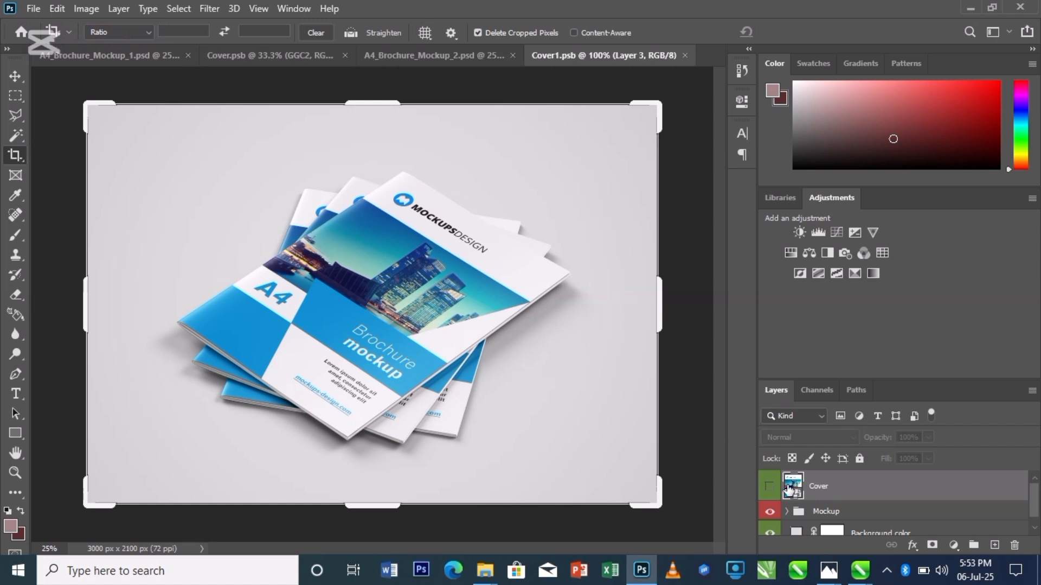
left_click(233, 54)
left_click_drag(370, 260, 387, 244)
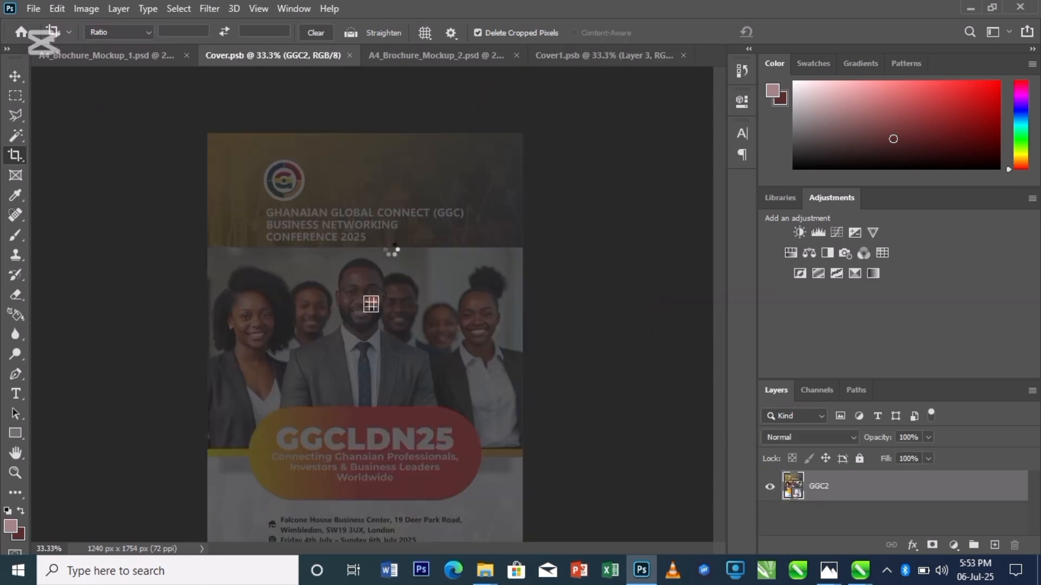
key("Escape")
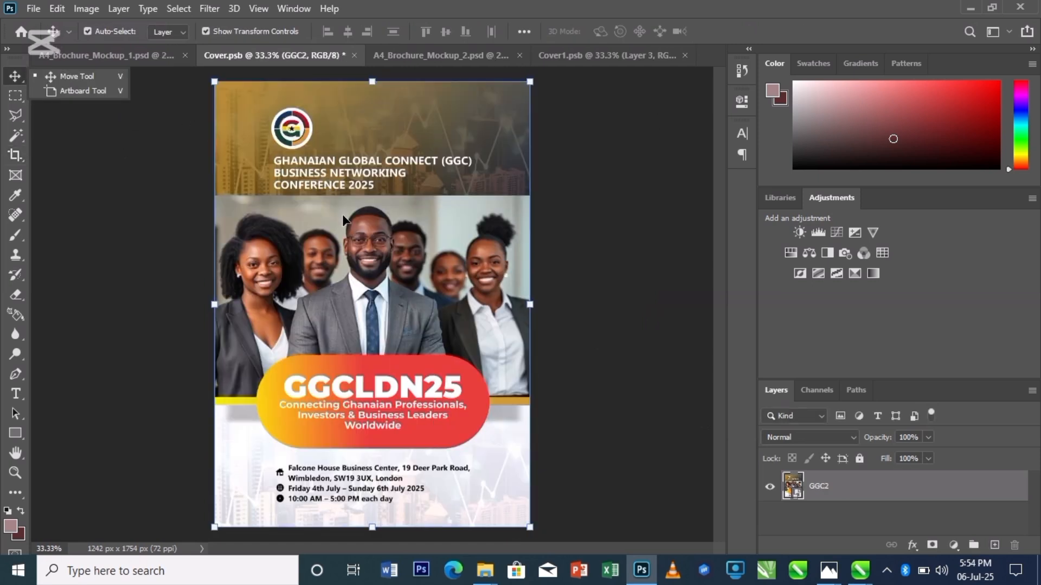
left_click(607, 51)
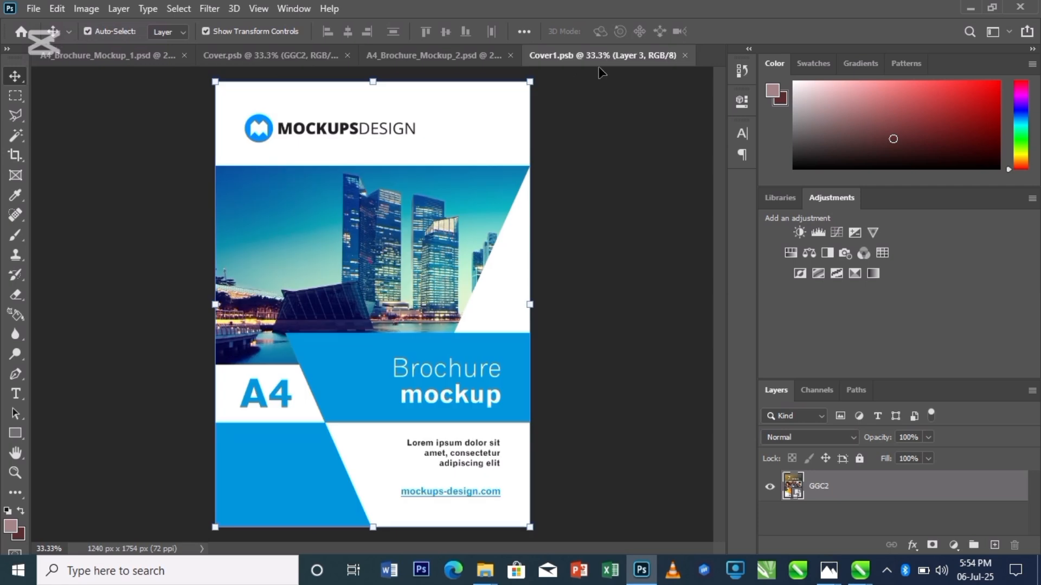
left_click_drag(422, 237, 422, 239)
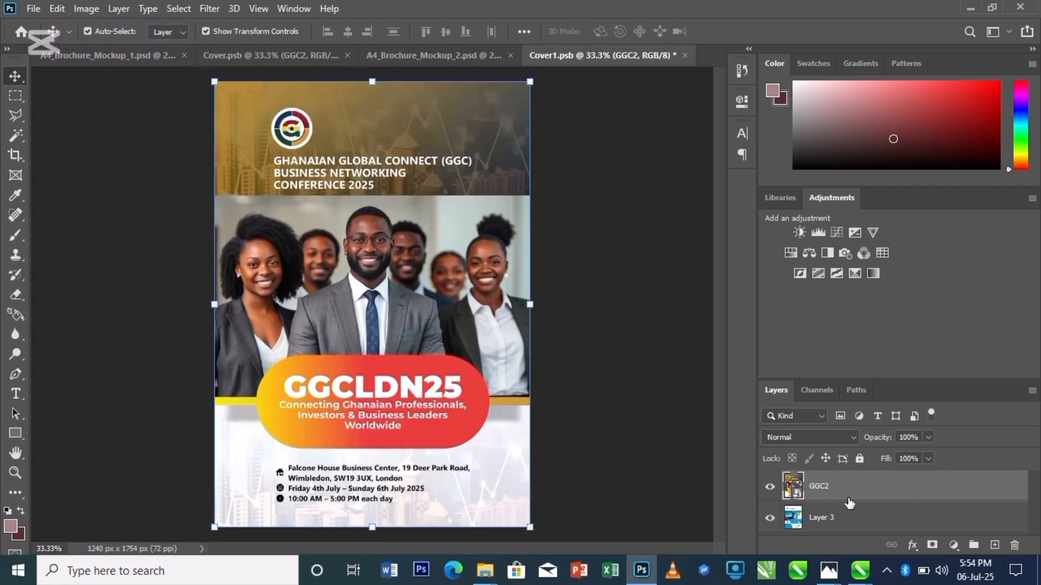
- Delete the original Layer 3 and save the cover smart object
left_click(840, 522)
key("Delete")
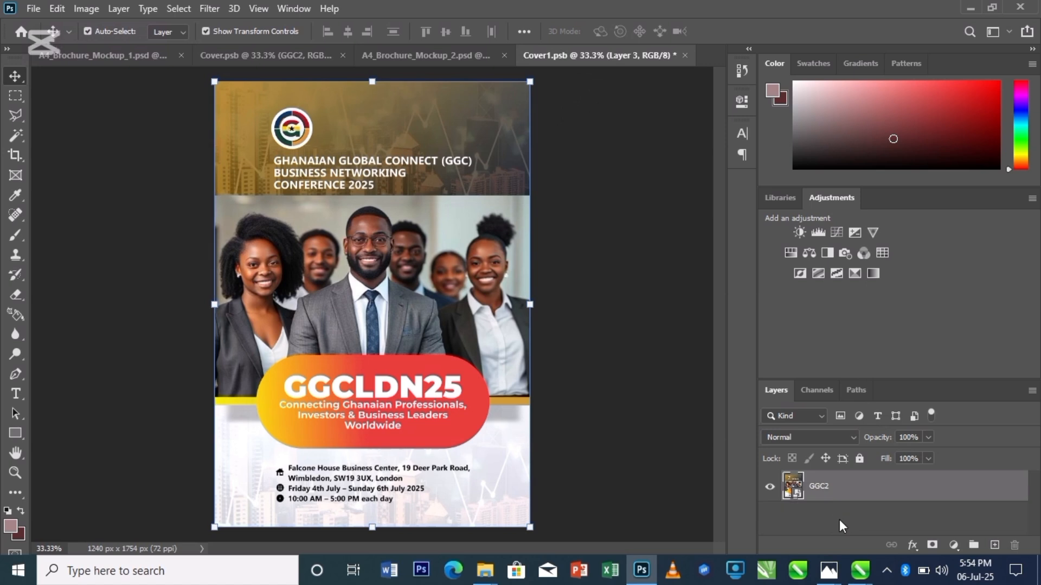
key("ctrl+s")
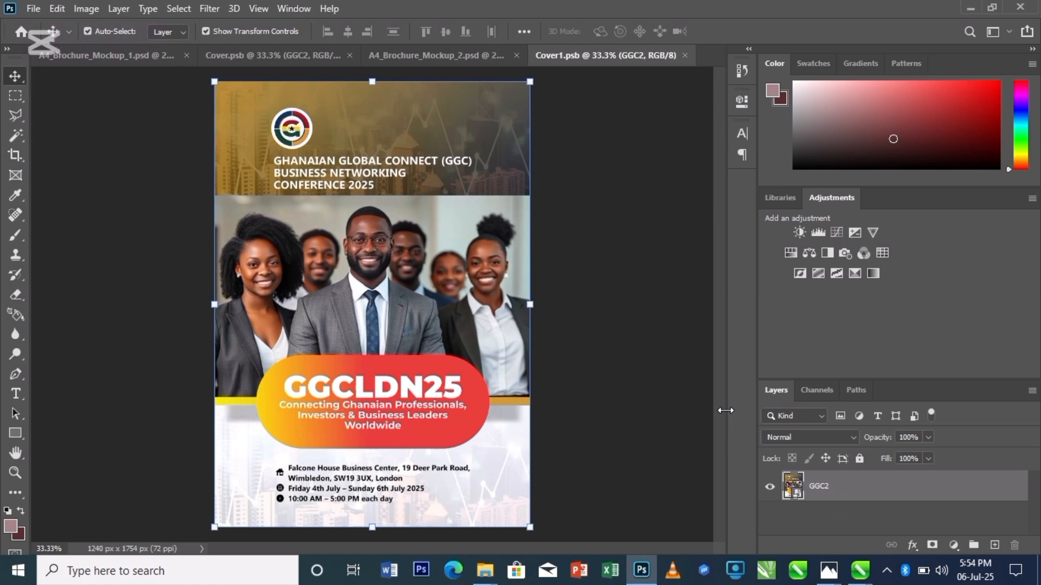
- Return to the second mockup and change its Background color fill layer to gray #989696
left_click(406, 54)
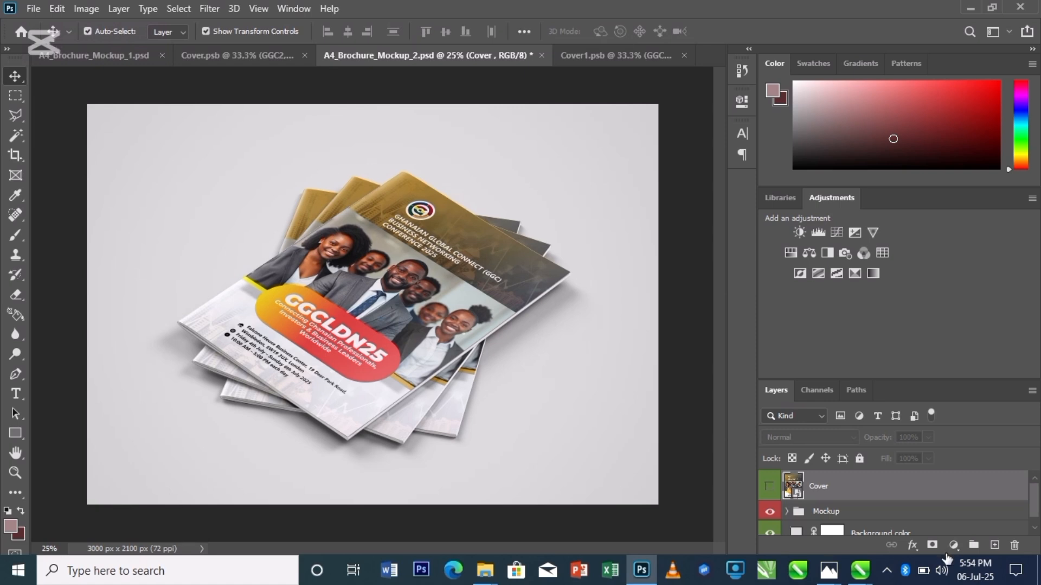
left_click(1034, 527)
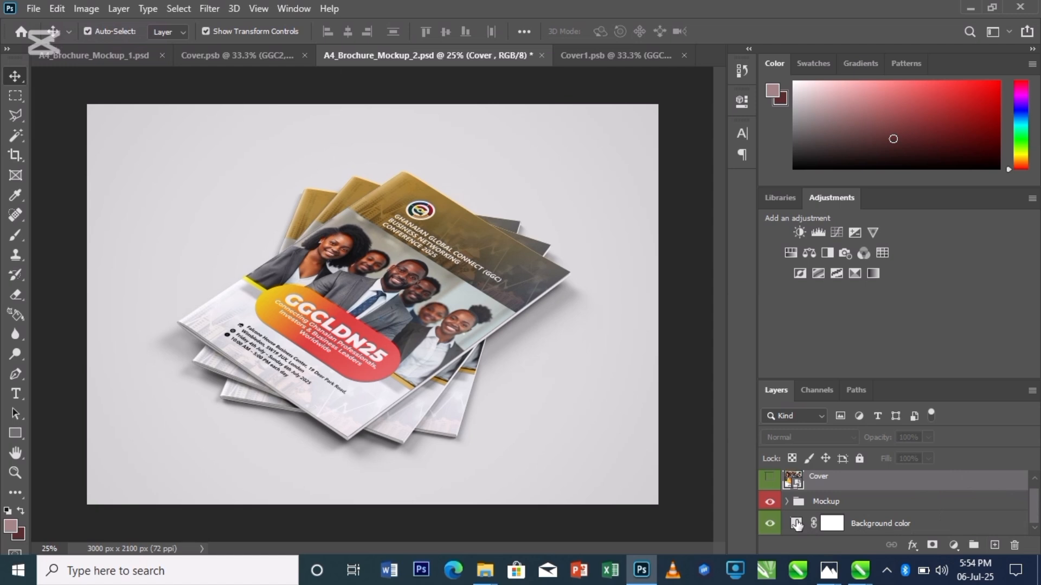
left_click(787, 501)
left_click_drag(1035, 499, 1035, 527)
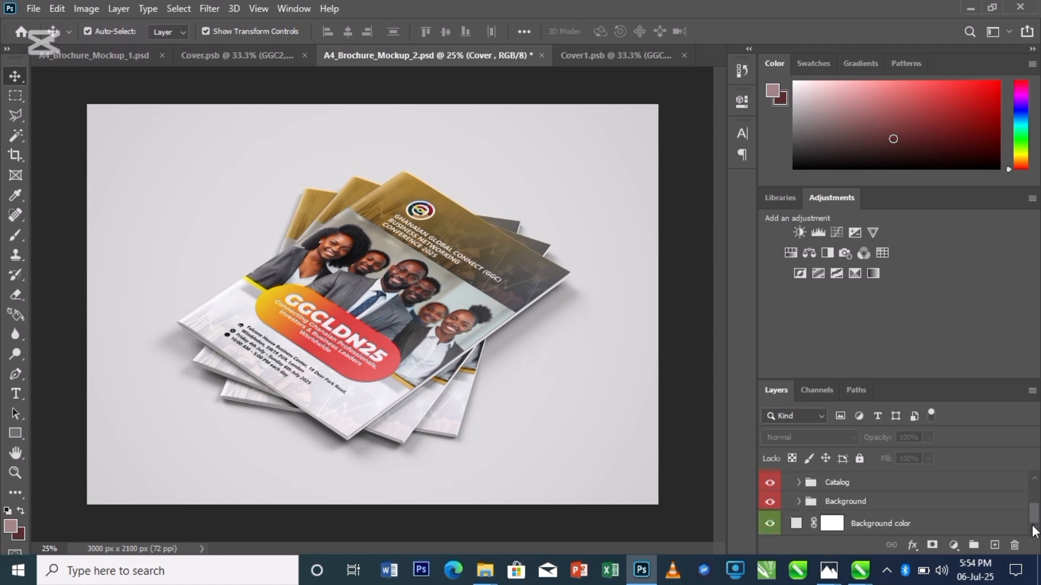
double_click(797, 523)
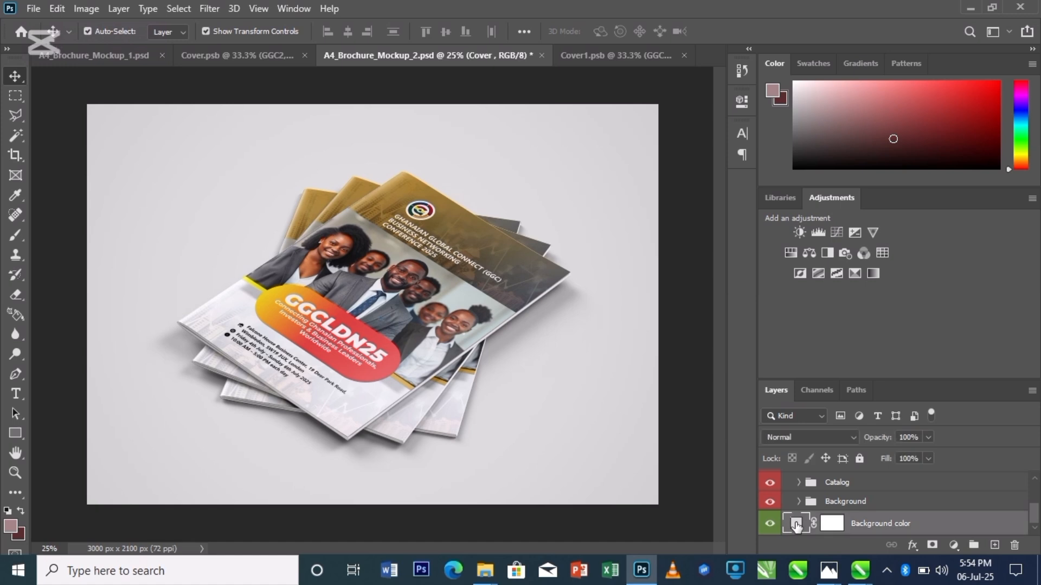
left_click(612, 181)
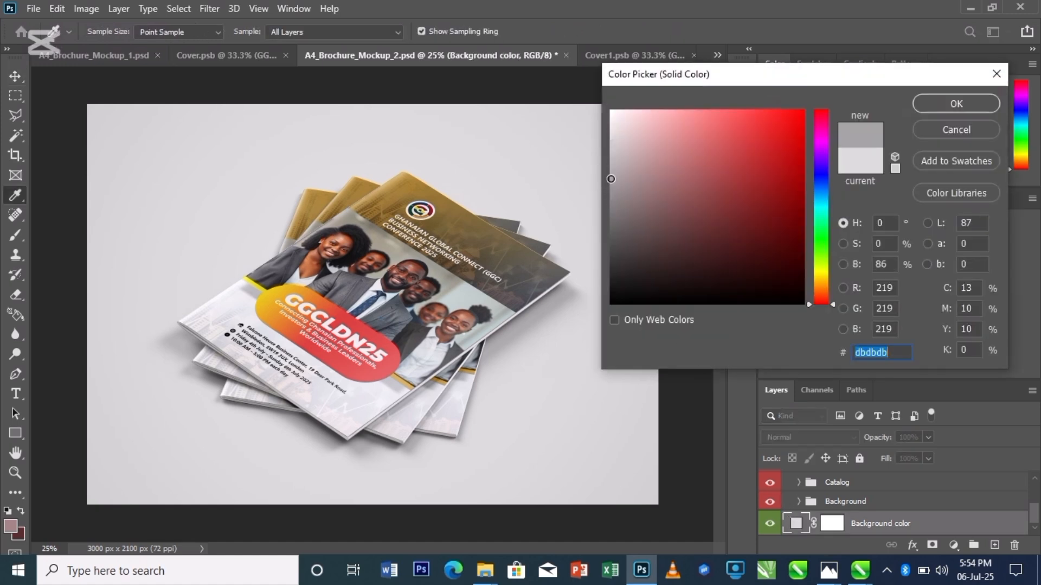
left_click_drag(612, 181, 614, 188)
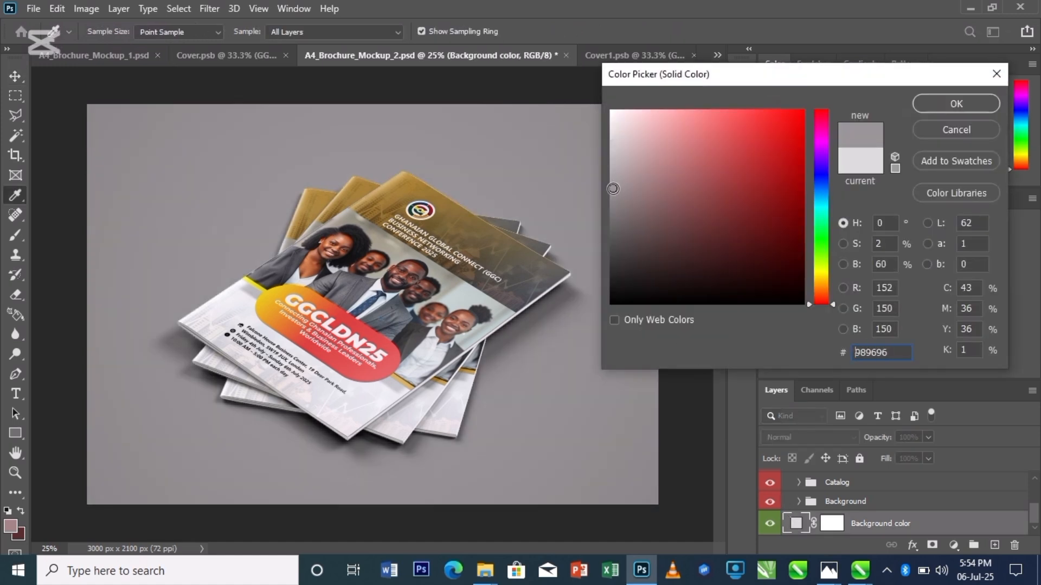
left_click(941, 102)
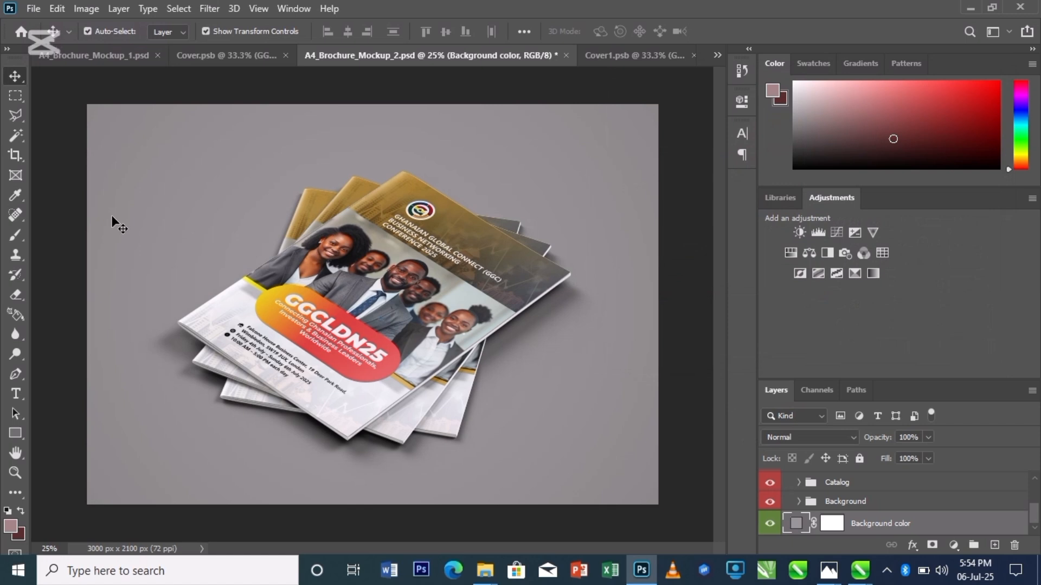
- Crop the second mockup's canvas narrower on both sides to about 2456 x 2100 px
left_click(9, 160)
left_click_drag(86, 299, 113, 300)
mouse_move(635, 301)
left_mouse_down()
mouse_move(617, 279)
mouse_move(631, 286)
left_mouse_up()
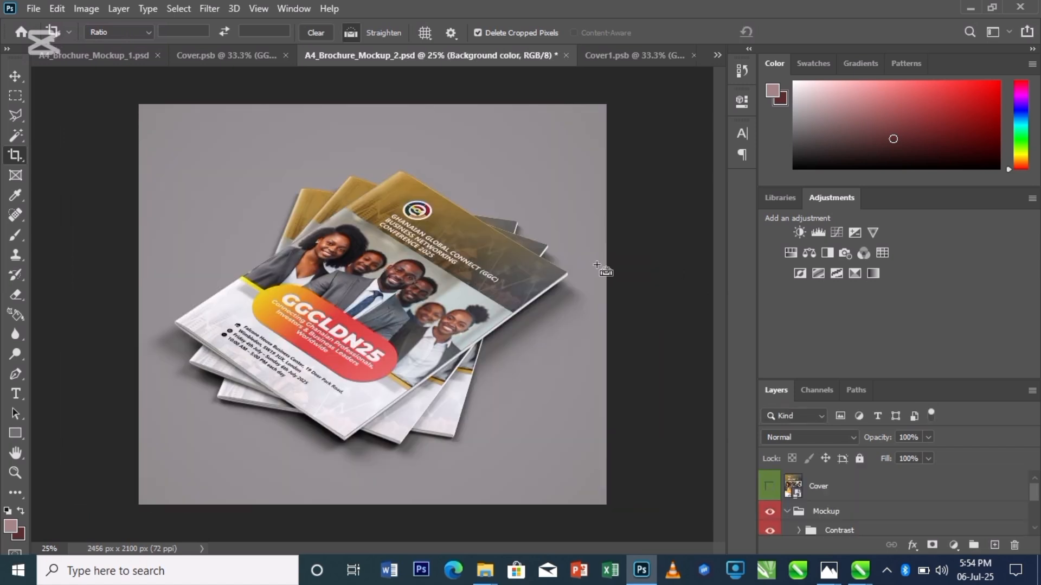
- Save the second mockup as a maximum-quality JPEG named MAGAZINE in Documents
key("ctrl")
key("ctrl+s")
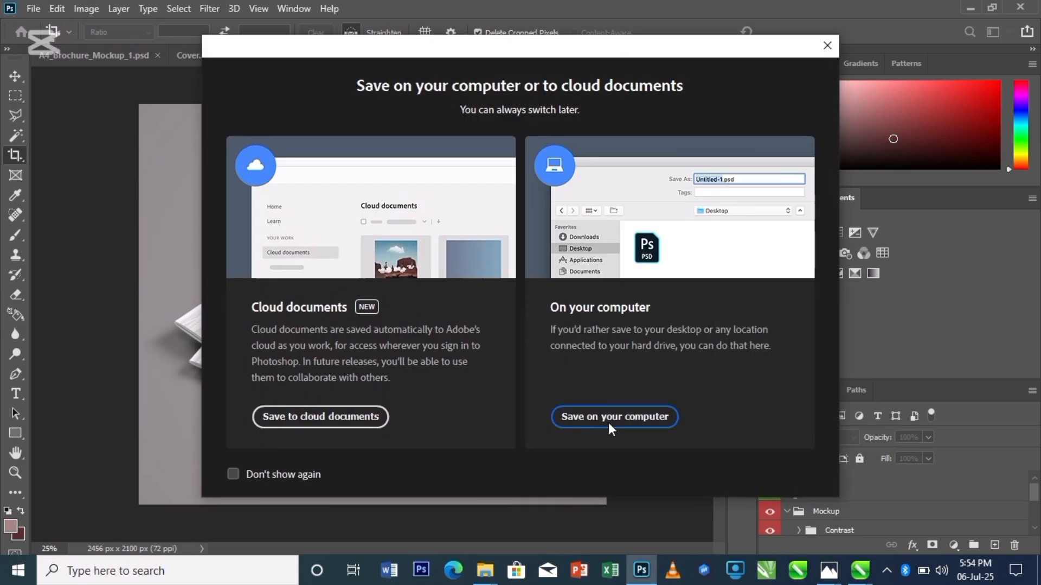
left_click(611, 418)
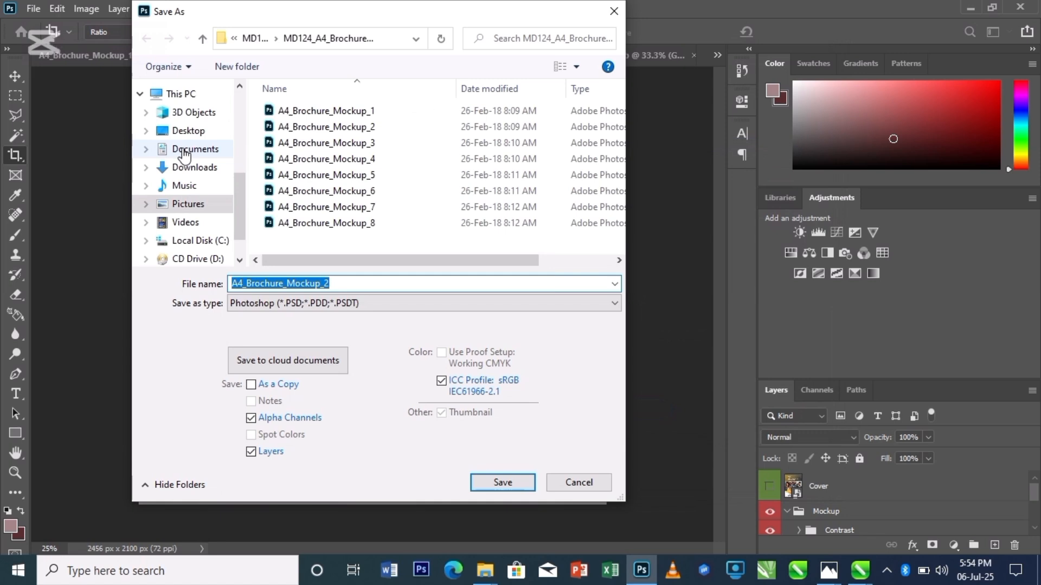
left_click(185, 152)
left_click(361, 306)
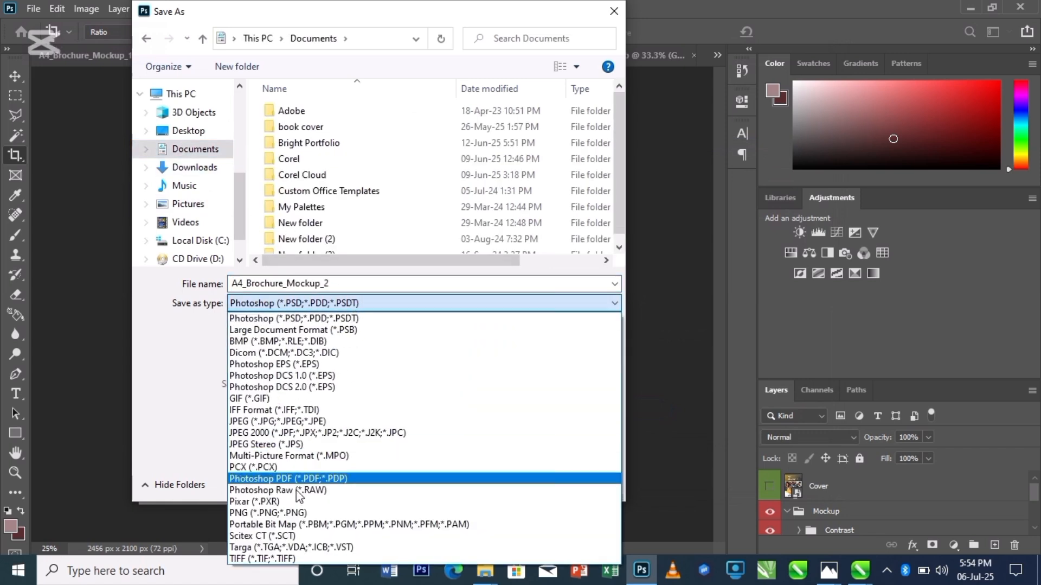
left_click(276, 422)
double_click(344, 283)
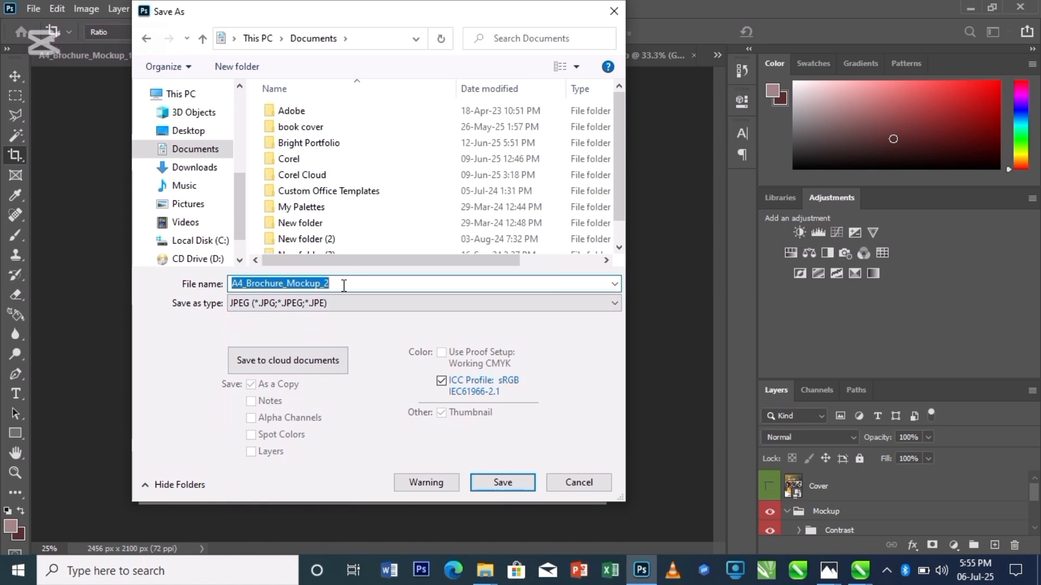
type("MAGAZIN")
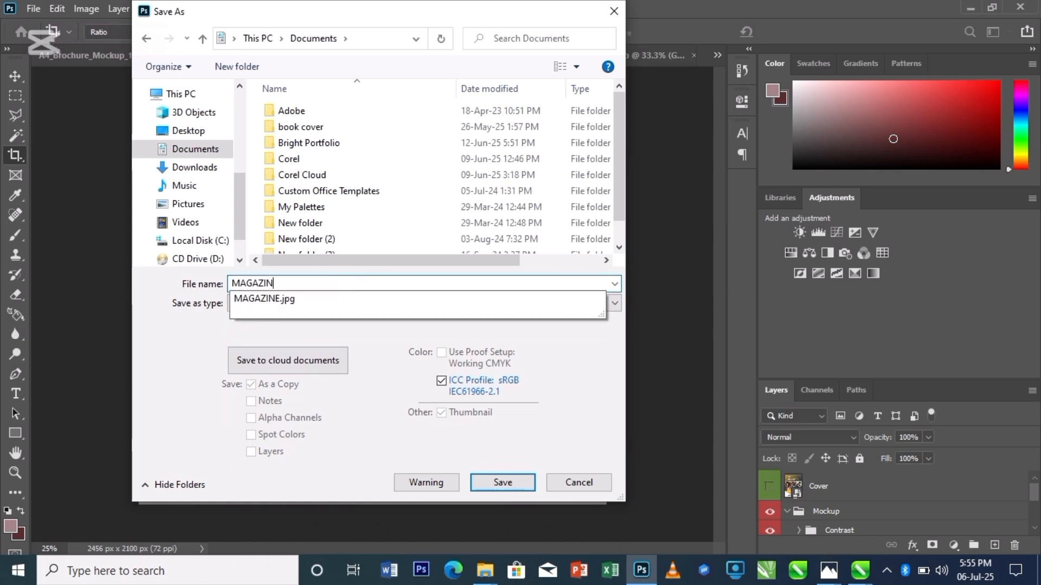
key("Return")
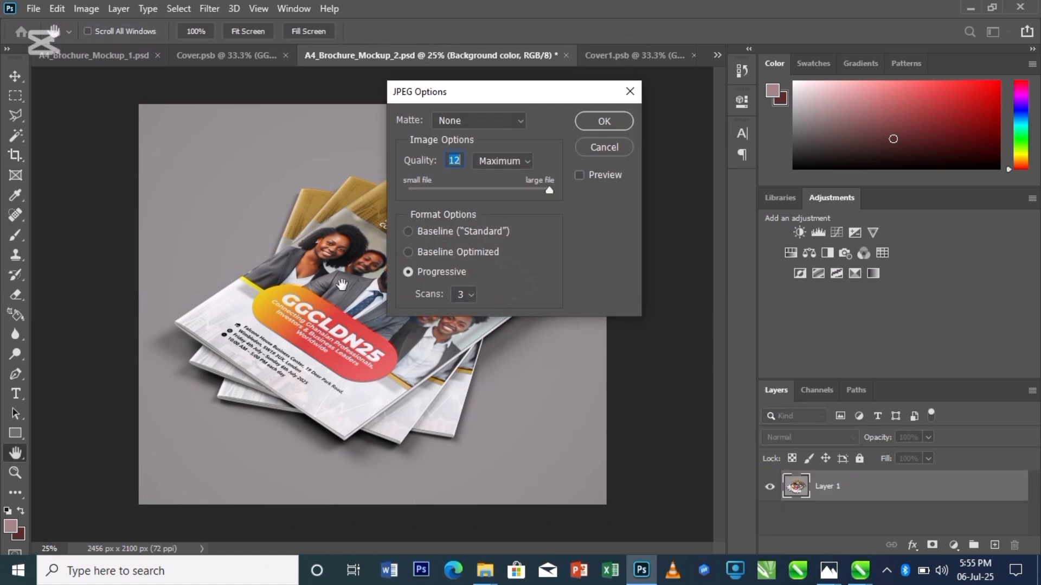
key("Return")
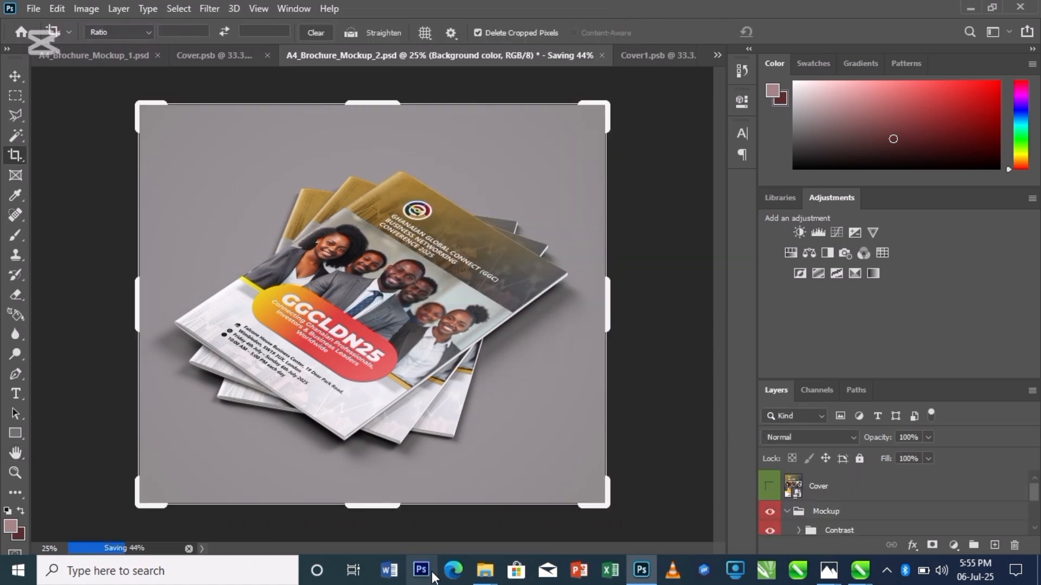
- Open A4_Brochure_Mockup_5.psd from the MD124_A4_Brochure_Mockup folder
mouse_move(484, 571)
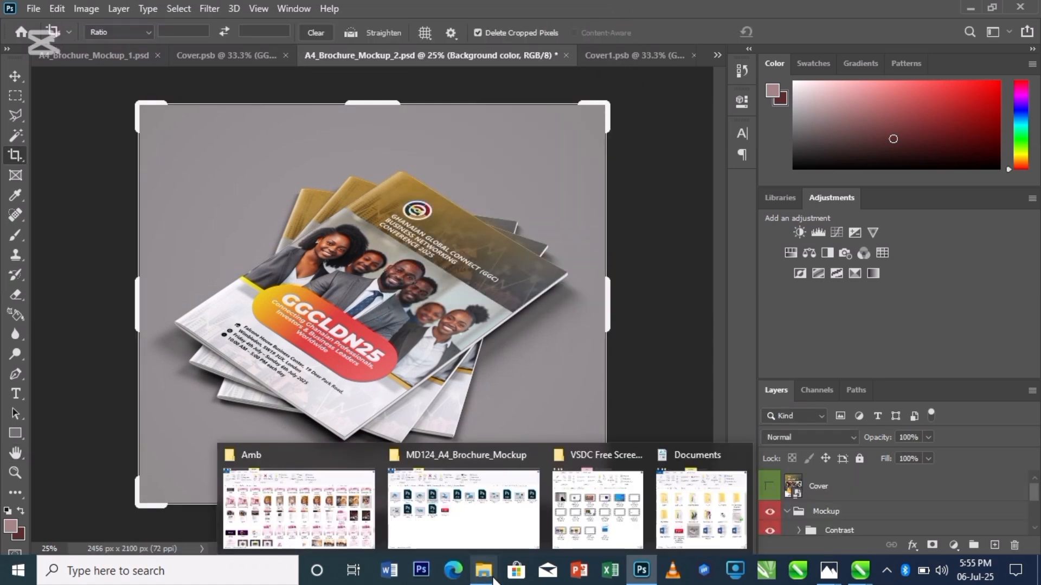
left_click(493, 515)
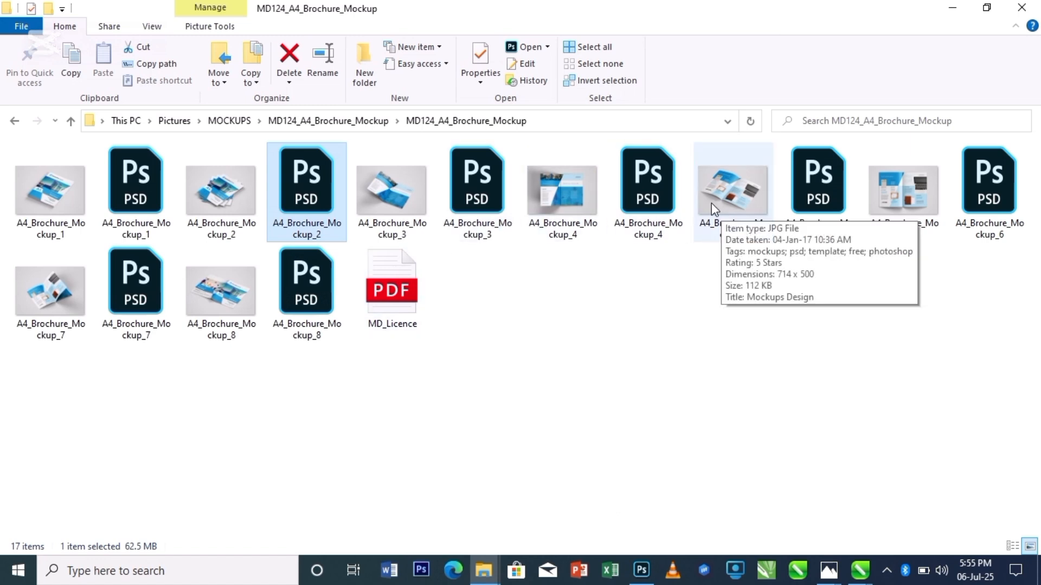
left_click(824, 198)
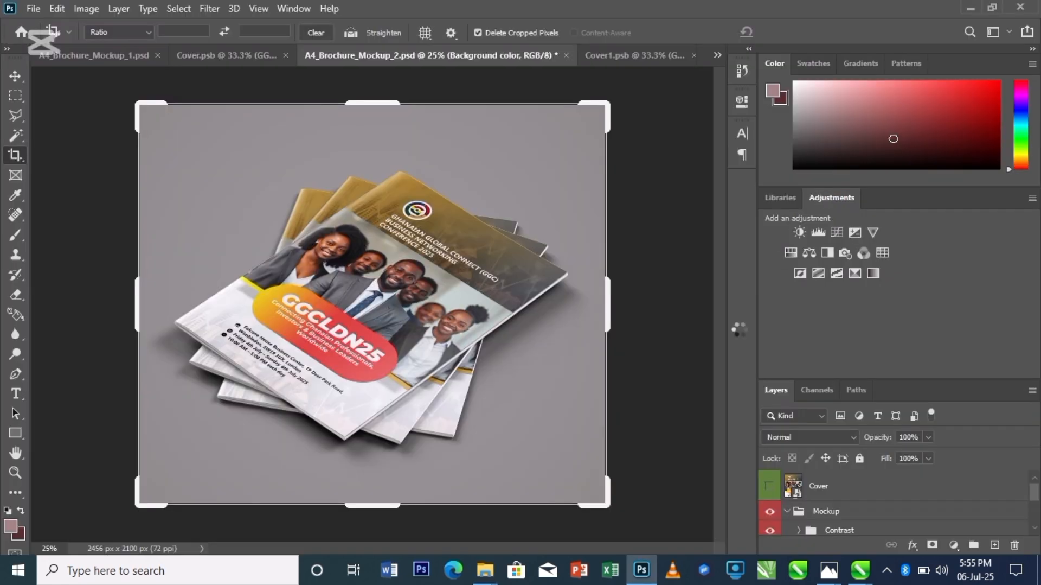
mouse_move(484, 569)
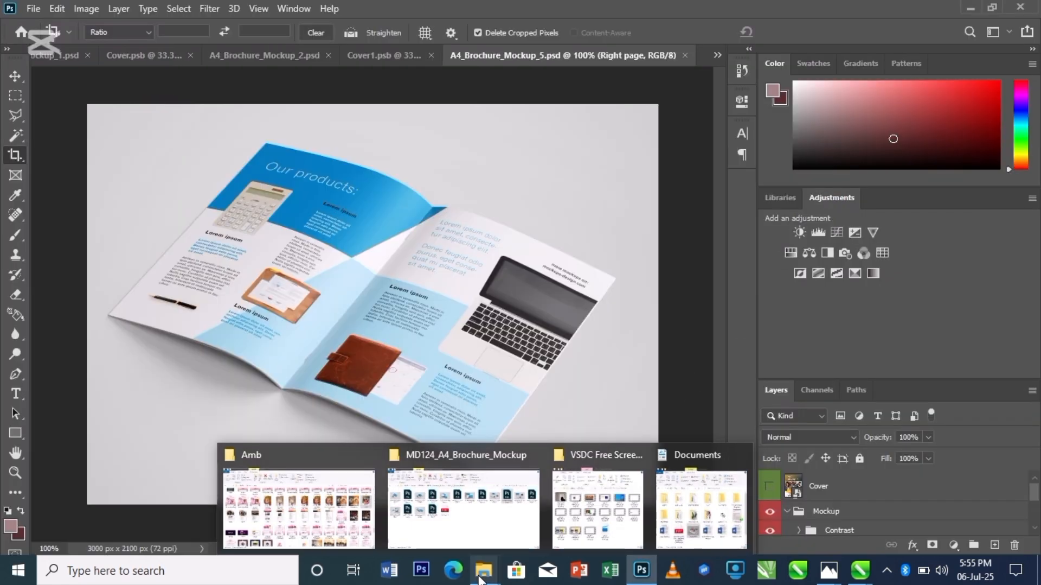
left_click(479, 516)
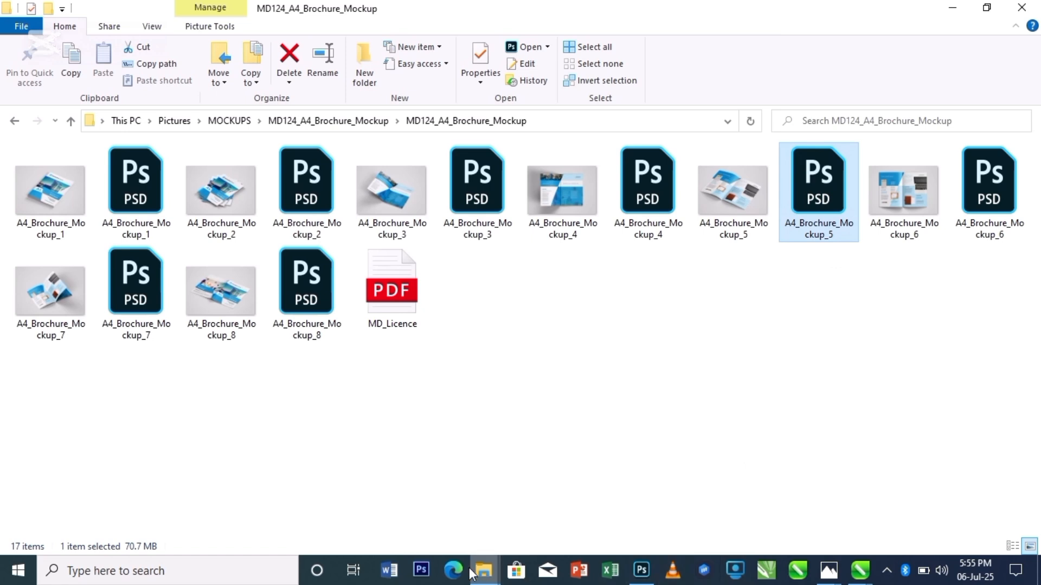
left_click(641, 572)
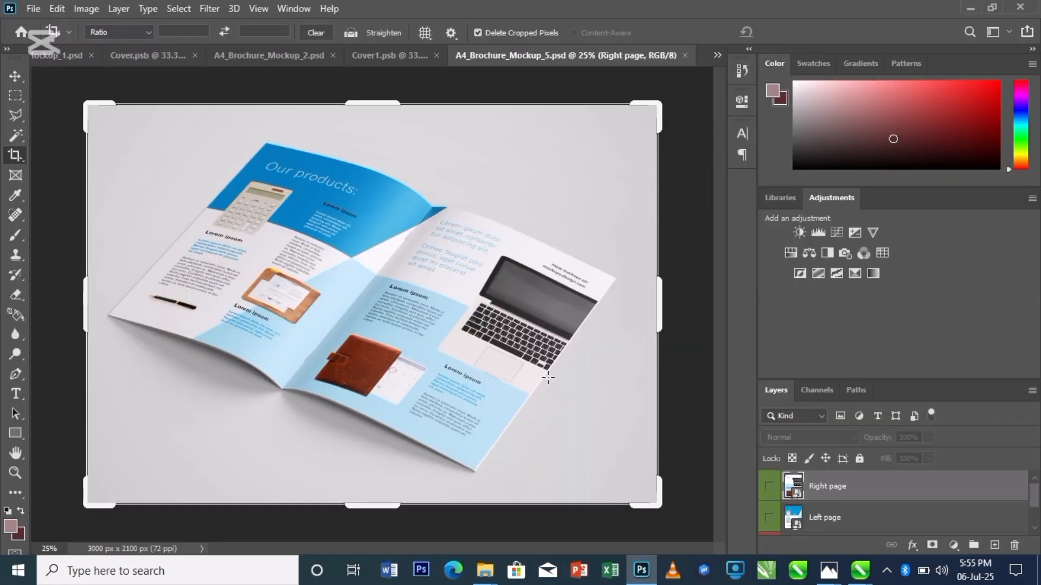
- Close the Cover1.psb and A4_Brochure_Mockup_2.psd documents without saving
left_click(382, 56)
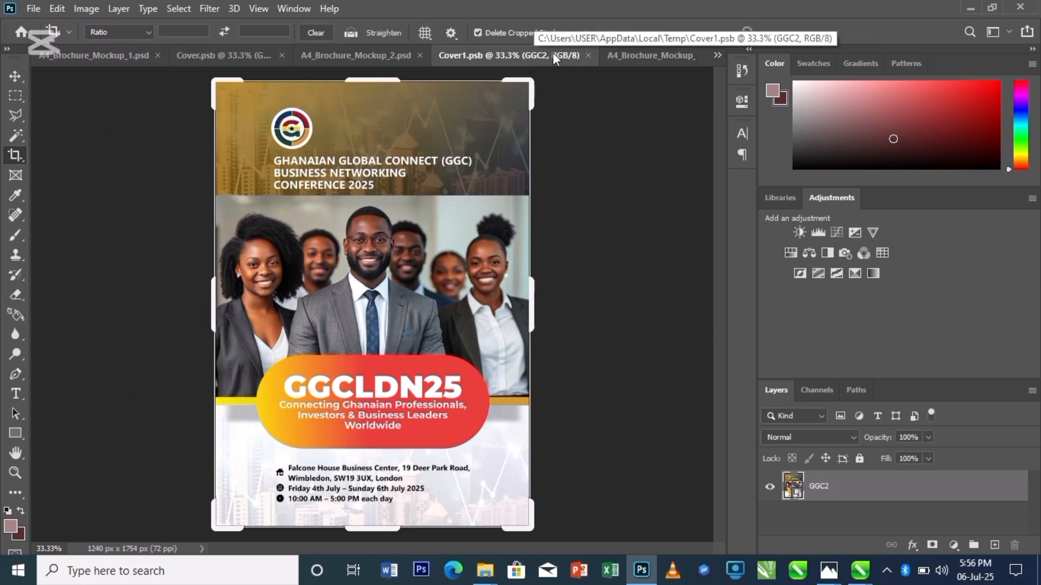
left_click(590, 55)
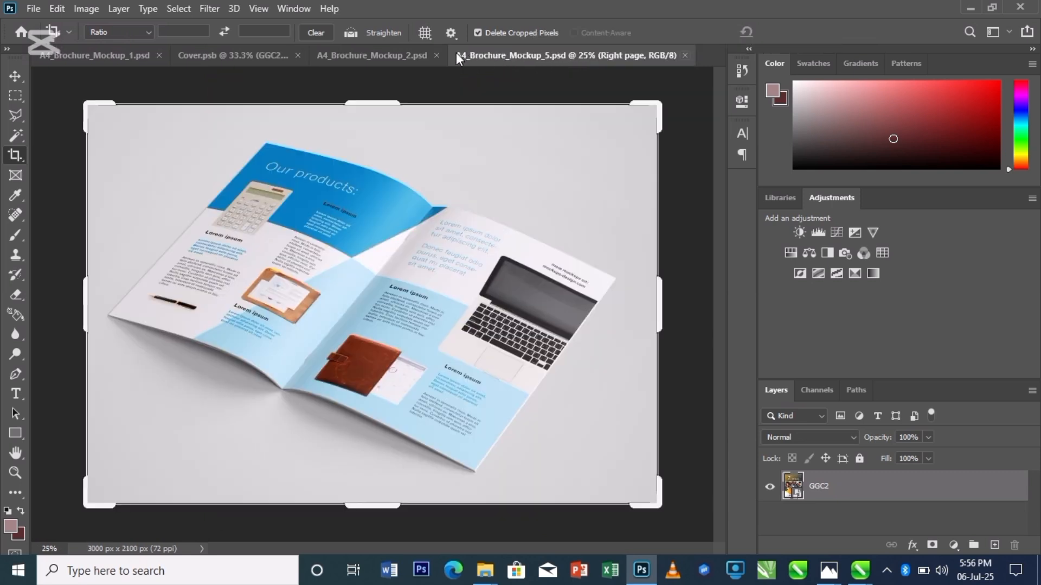
left_click(411, 55)
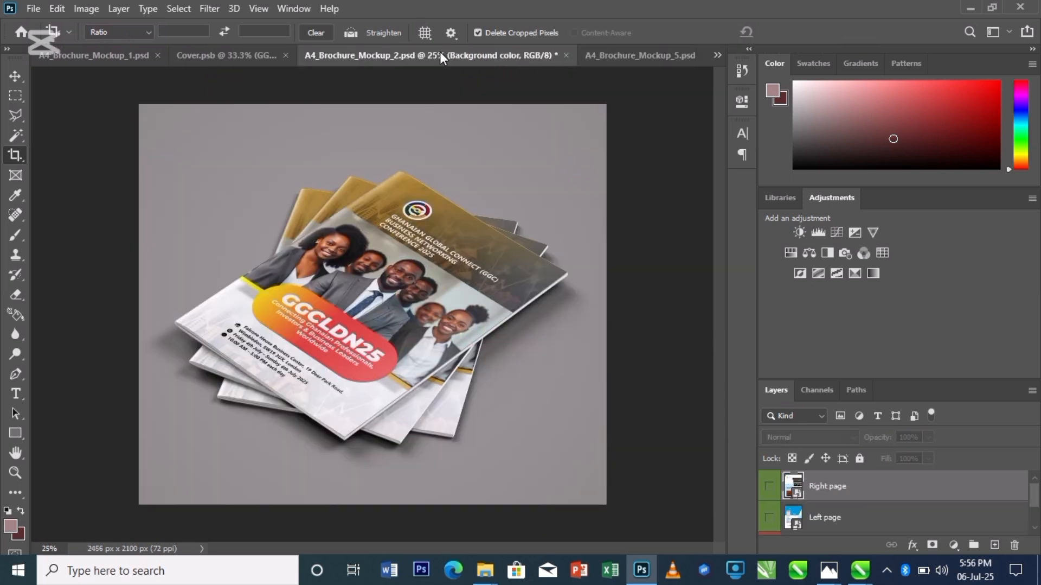
left_click(567, 55)
left_click(499, 214)
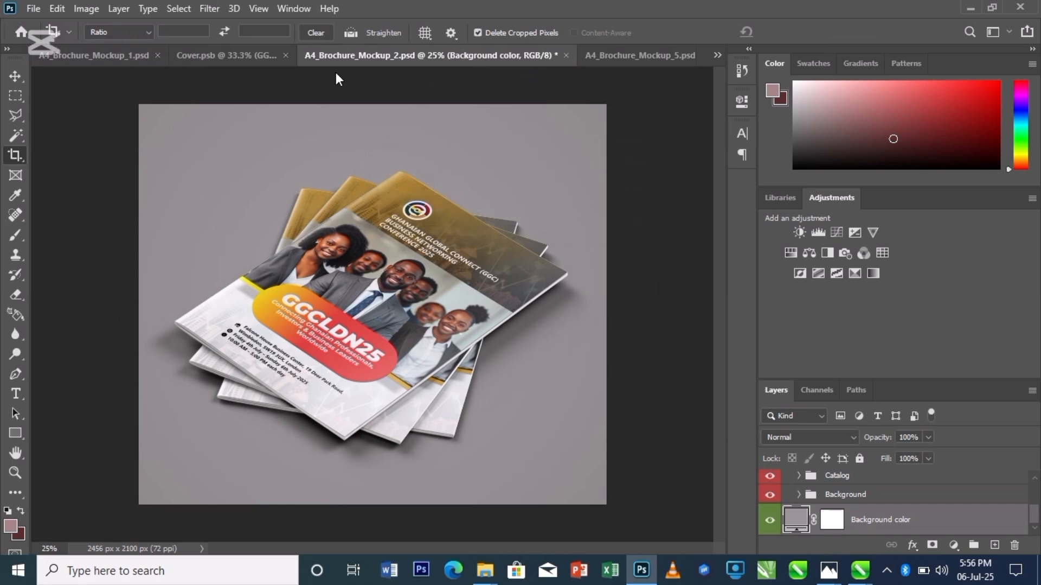
- Close the Cover.psb and A4_Brochure_Mockup_1.psd documents without saving
left_click(327, 55)
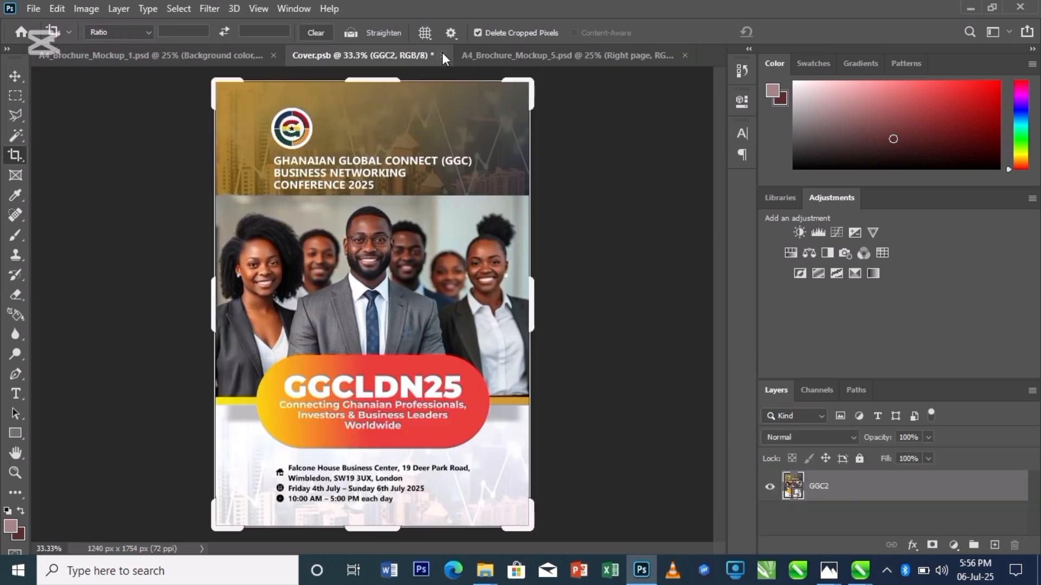
left_click(444, 55)
left_click(515, 220)
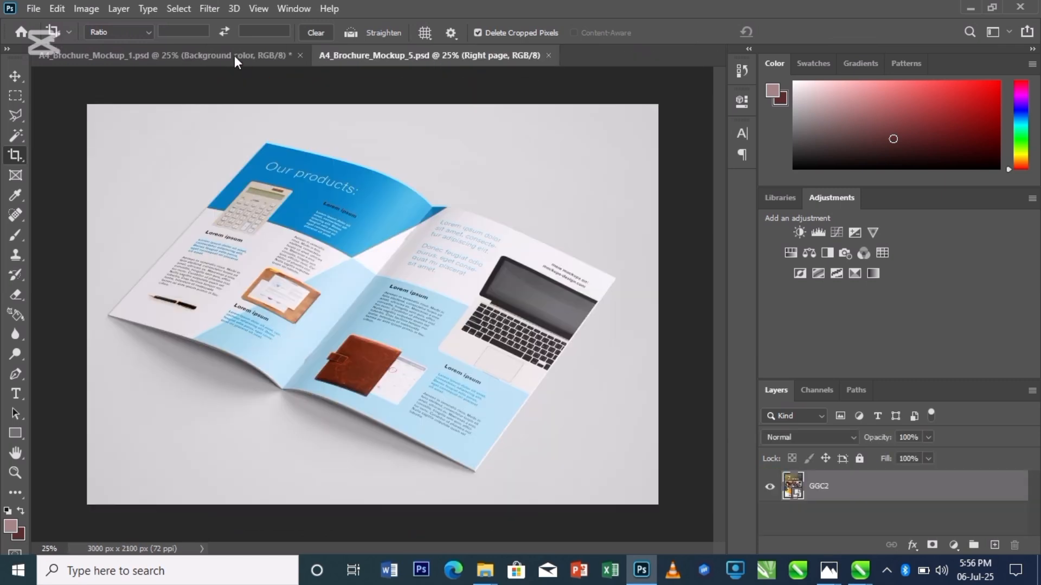
left_click(285, 56)
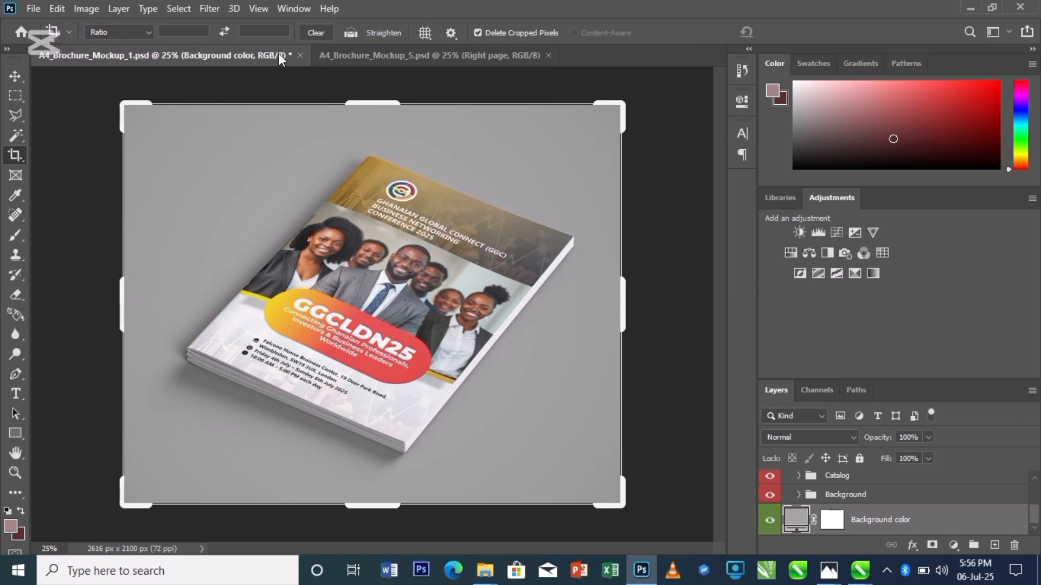
left_click(302, 55)
left_click(512, 219)
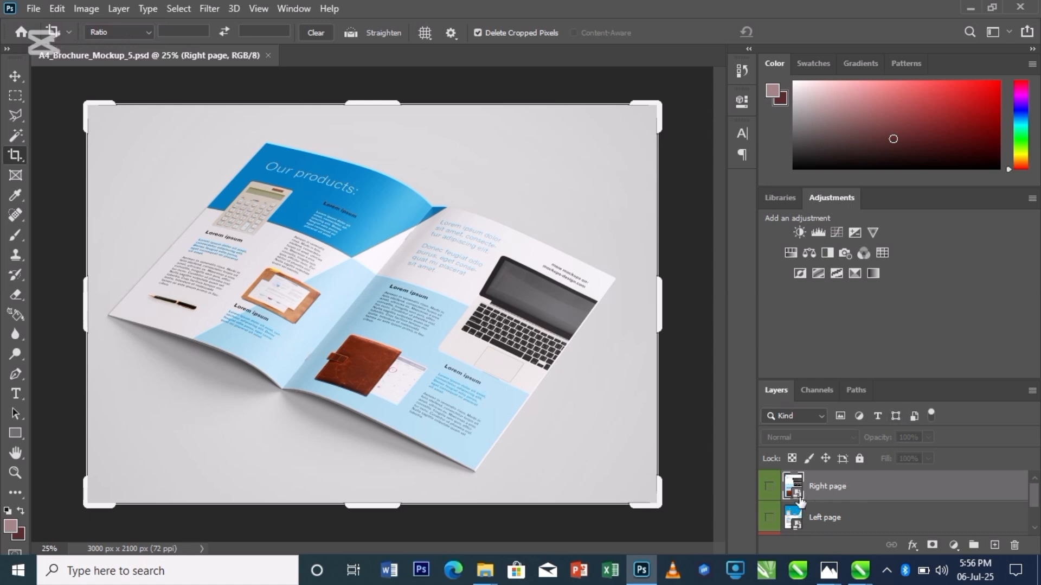
- Open the Left page smart object of the fifth mockup for editing
left_click(796, 529)
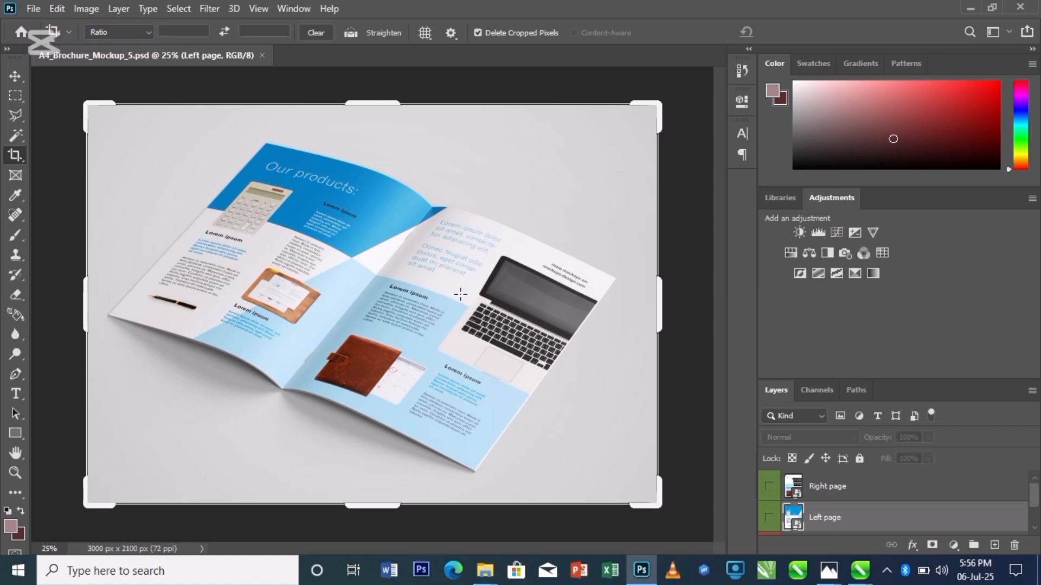
double_click(794, 518)
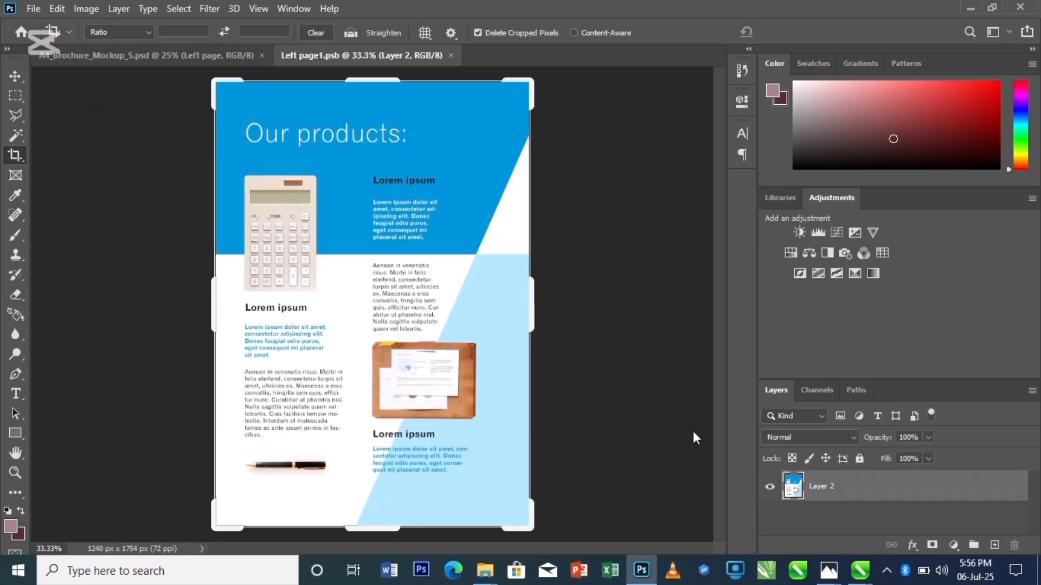
- Paste the GGC6 flyer from the Amb folder into the left page and scale it to fill the whole page
mouse_move(487, 580)
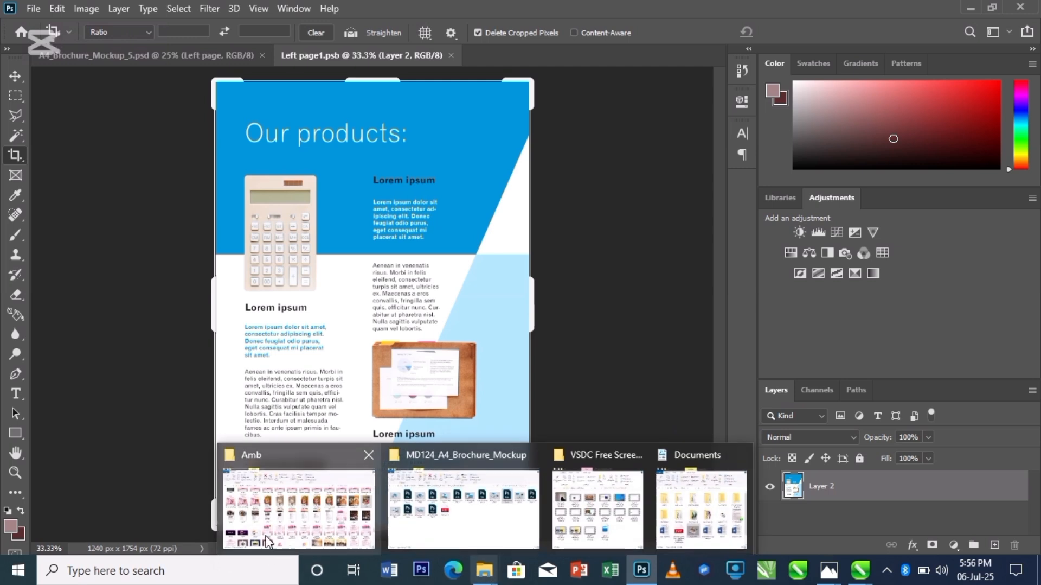
left_click(256, 515)
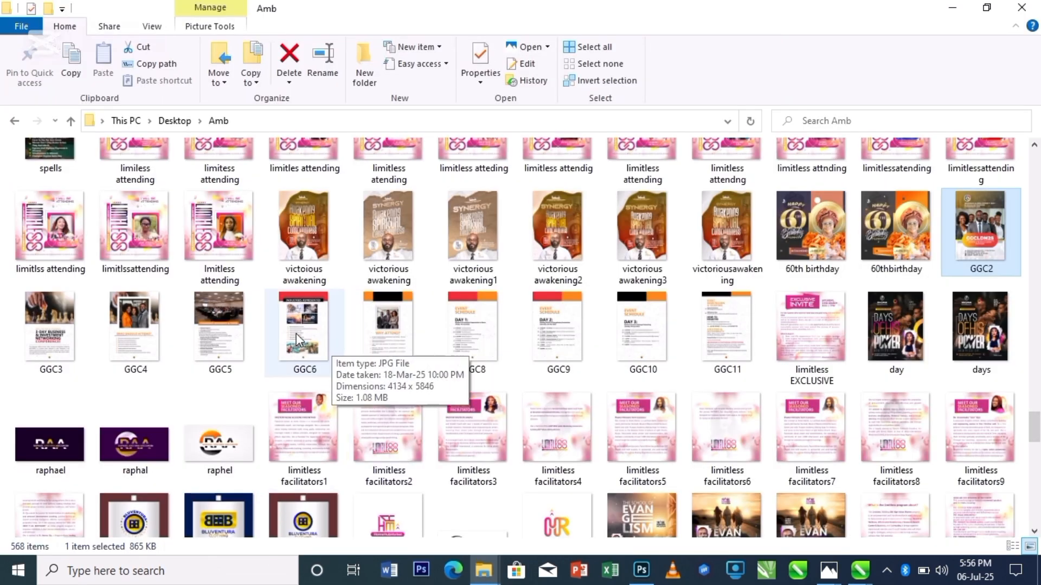
left_click(317, 342)
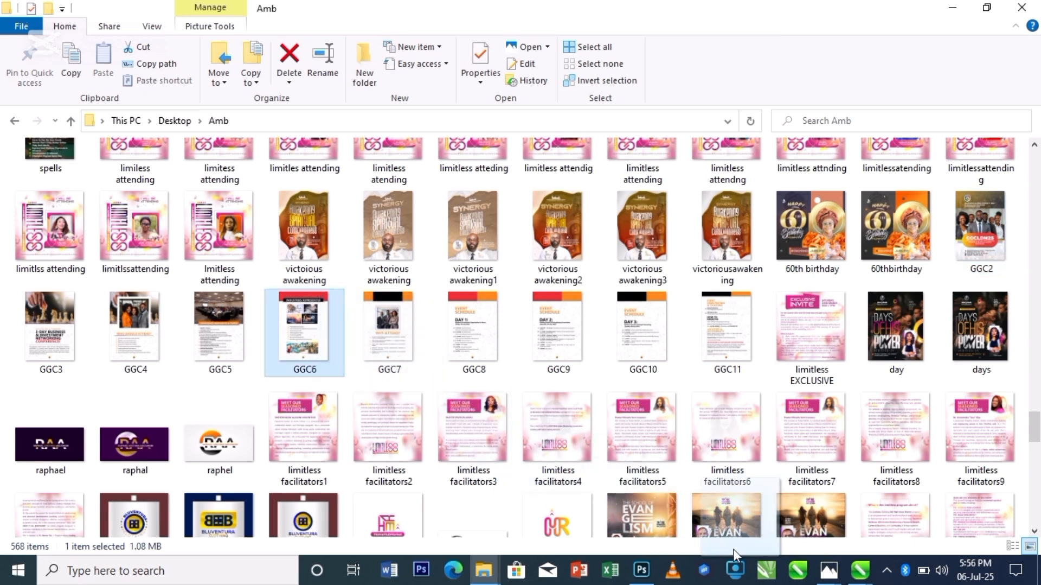
left_click(642, 570)
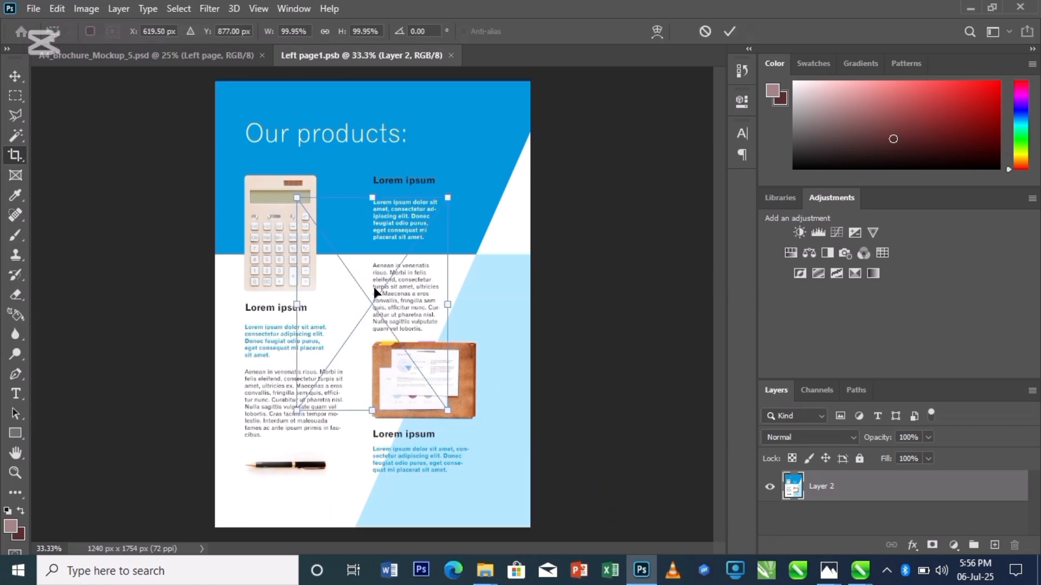
left_click_drag(449, 198, 529, 83)
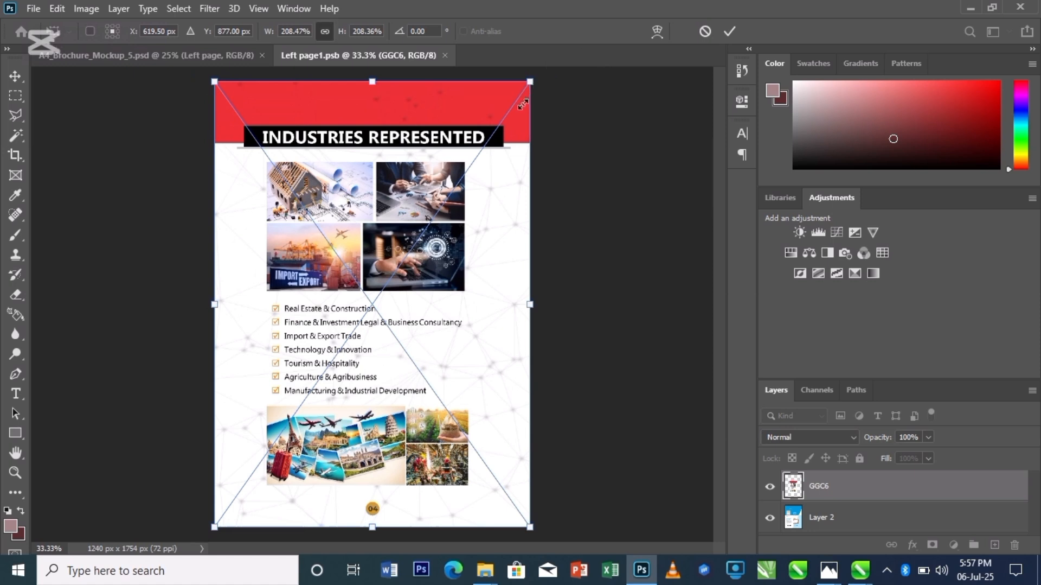
key("Return")
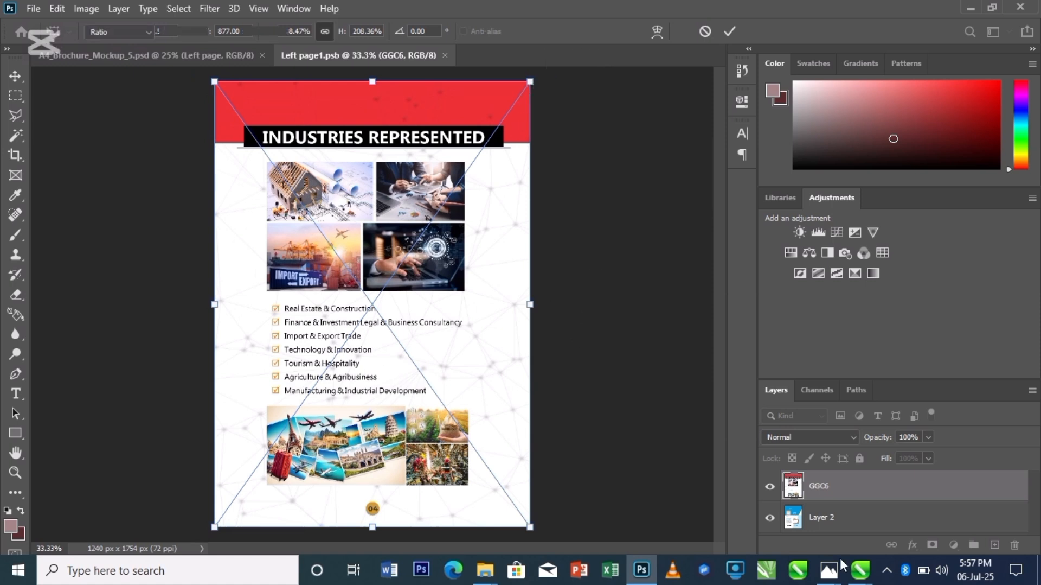
- Save the left page smart object and open the Right page smart object of the mockup for editing
left_click(861, 527)
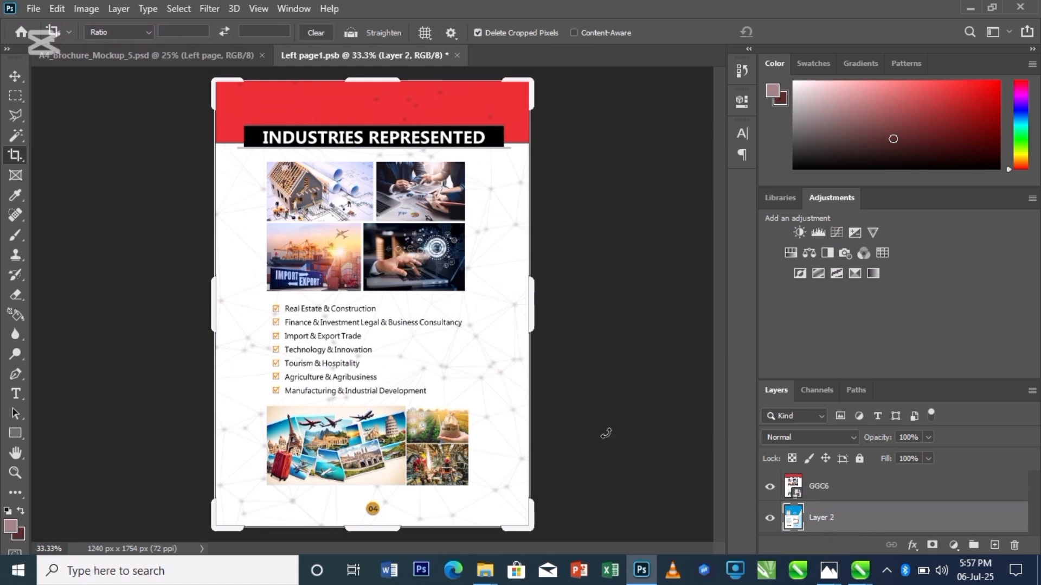
key("ctrl+s")
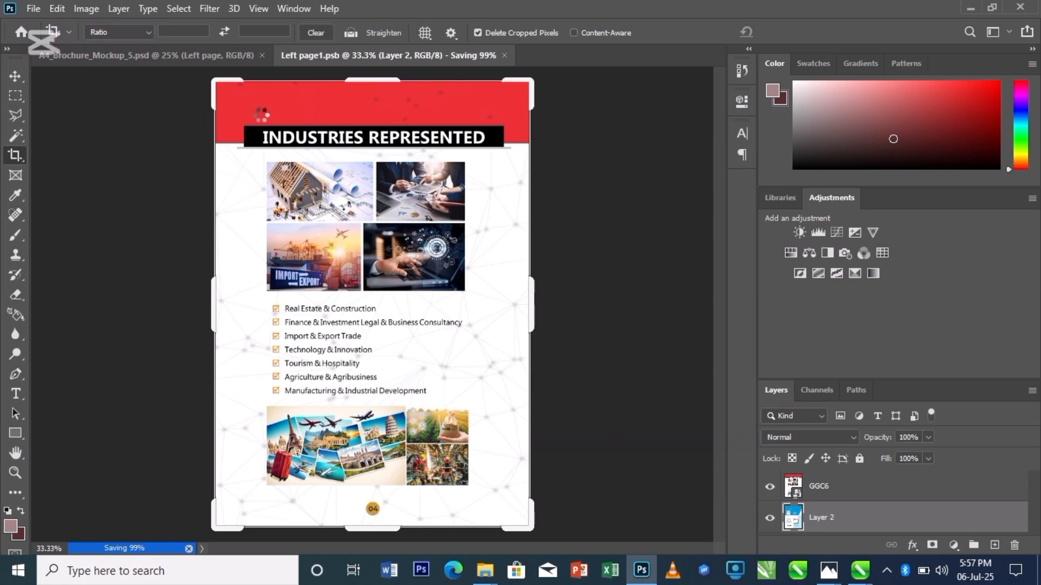
left_click(200, 60)
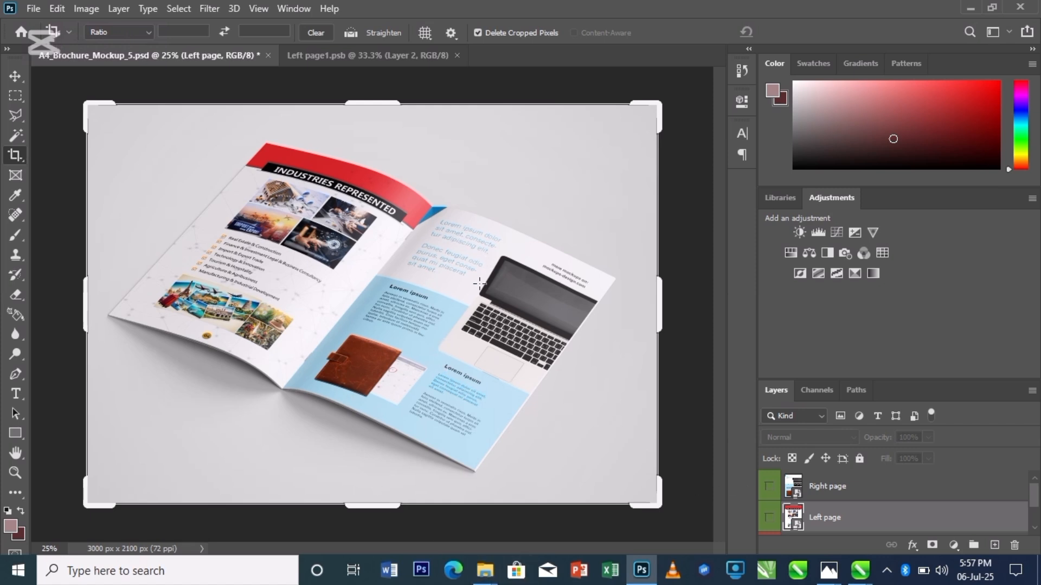
double_click(795, 487)
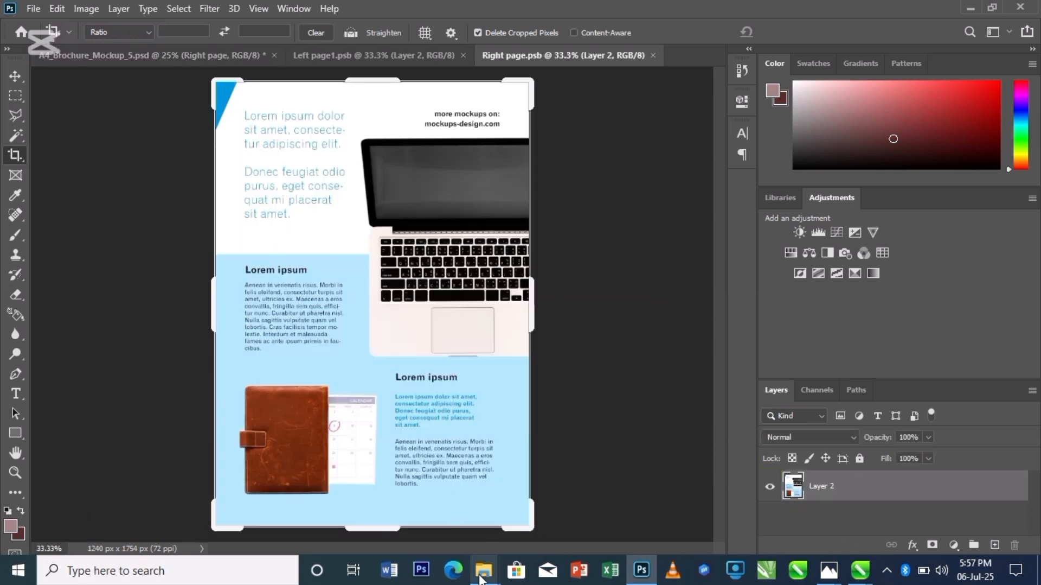
- Paste the GGC7 flyer from the Amb folder into the right page and scale it to fill the whole page
mouse_move(484, 569)
left_click(283, 500)
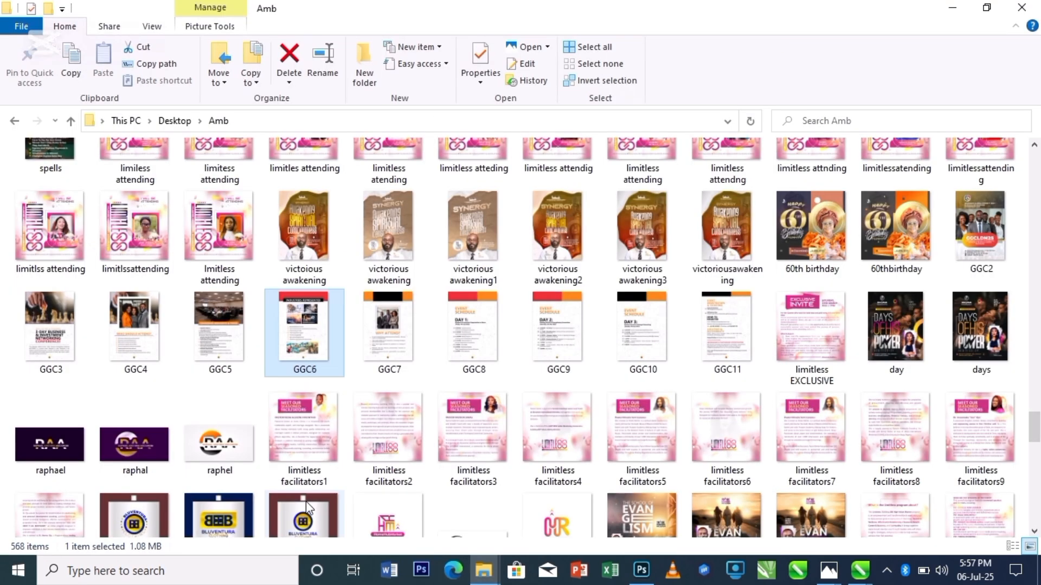
left_click(389, 346)
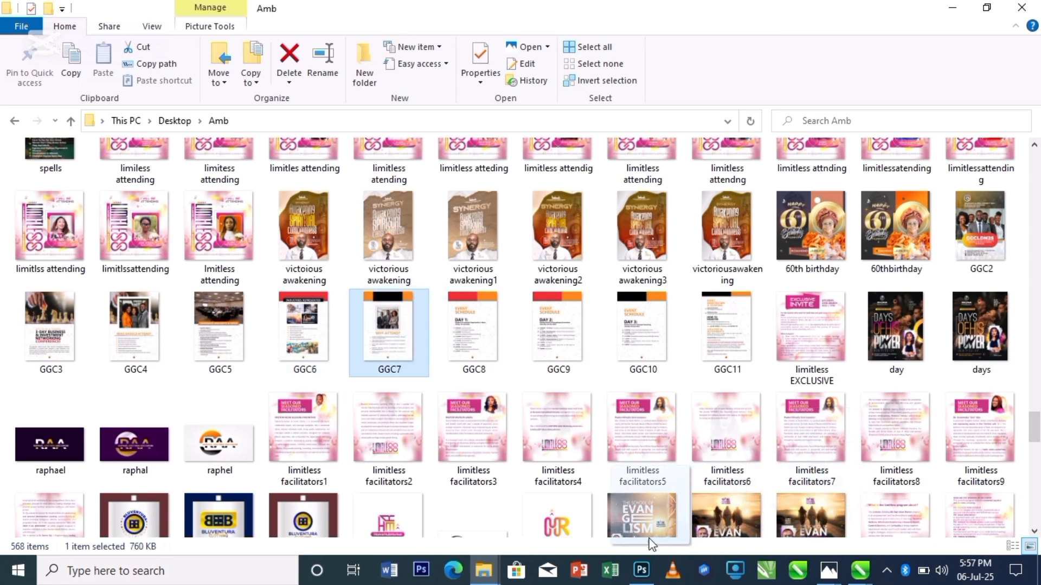
left_click(645, 567)
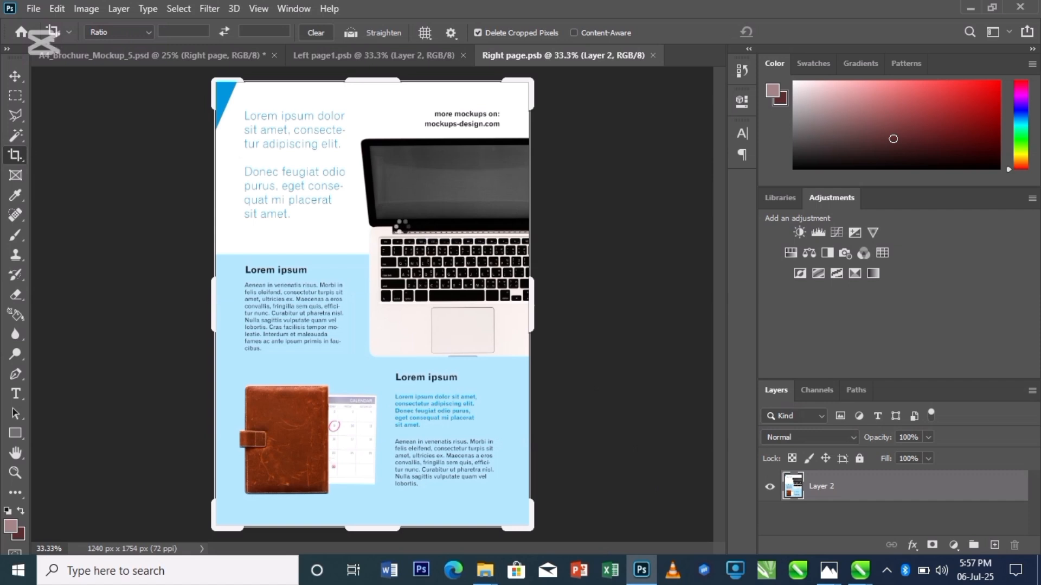
key("ctrl+v")
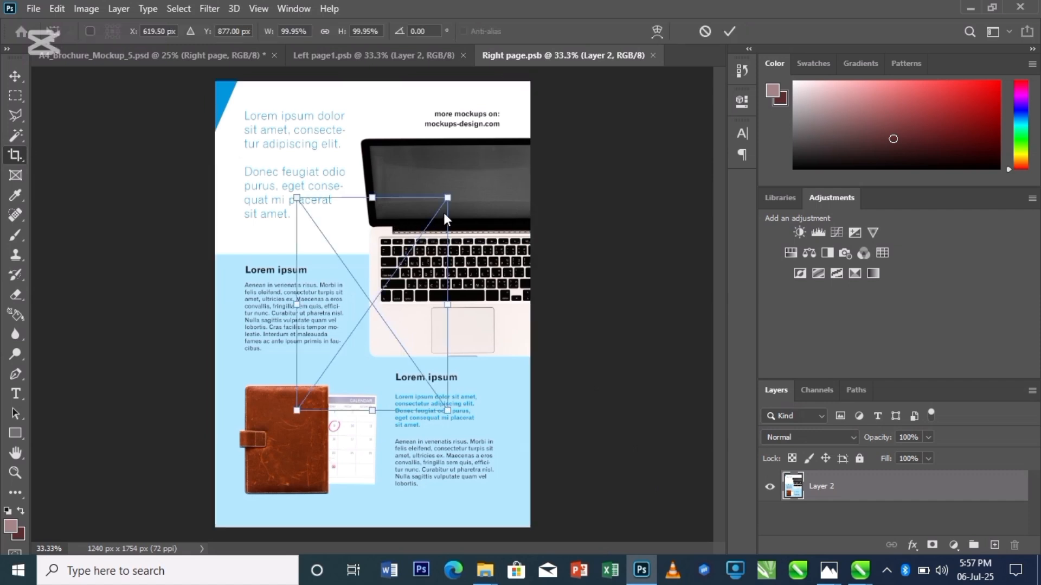
left_click_drag(449, 197, 531, 86)
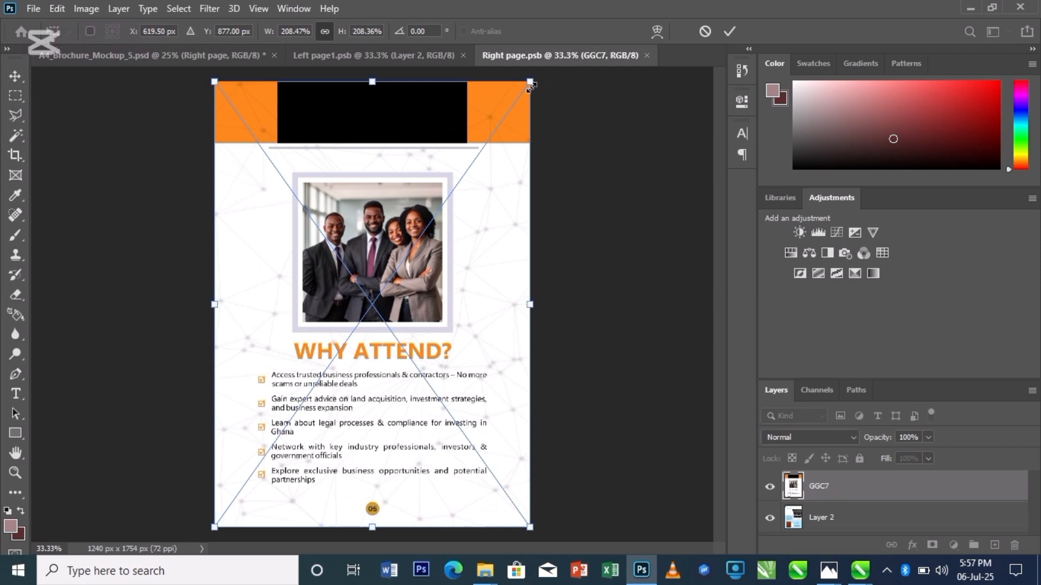
key("Return")
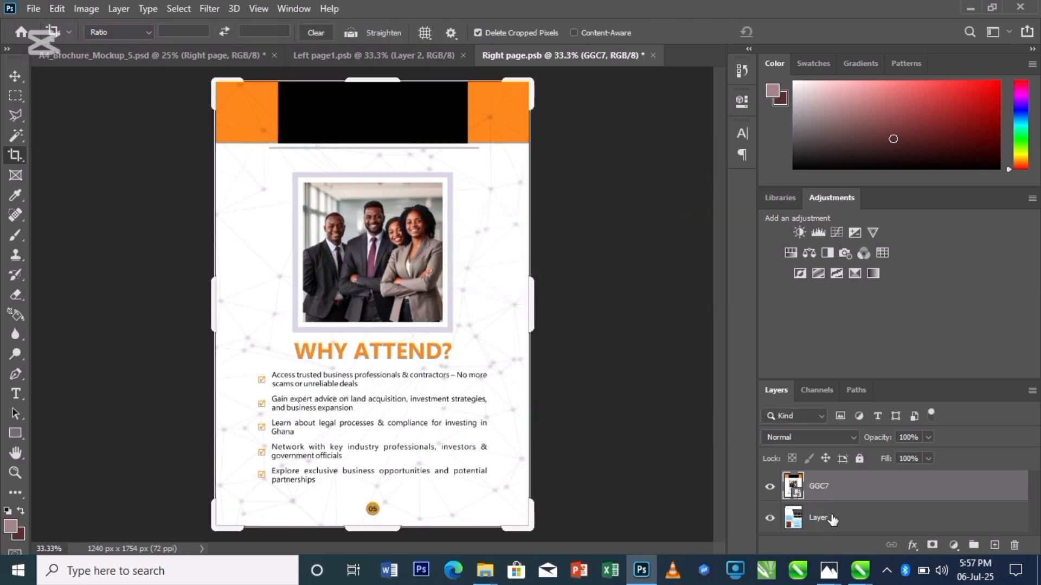
- Delete the original Layer 2 from the right page, save the smart object, and return to the mockup
left_click(838, 523)
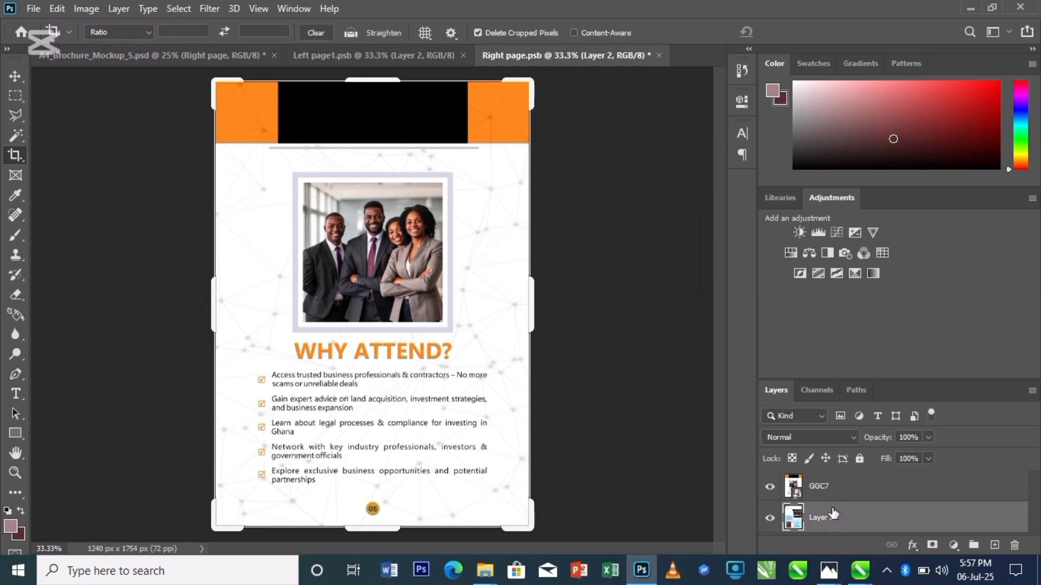
key("Delete")
key("ctrl+s")
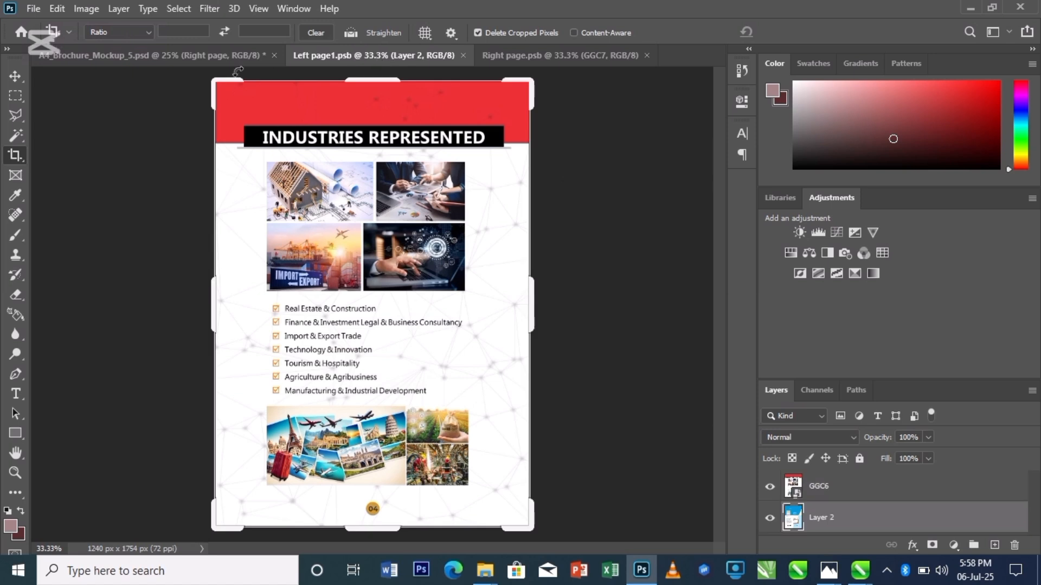
left_click(219, 57)
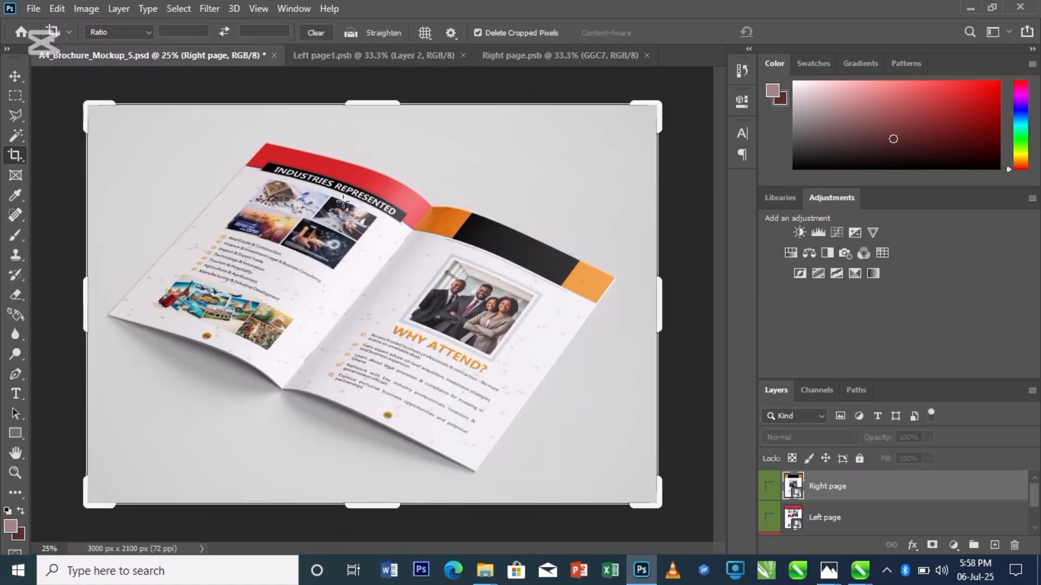
- Change the mockup's Background color fill to a darker grey, 8a8888
scroll(837, 503, "down", 2)
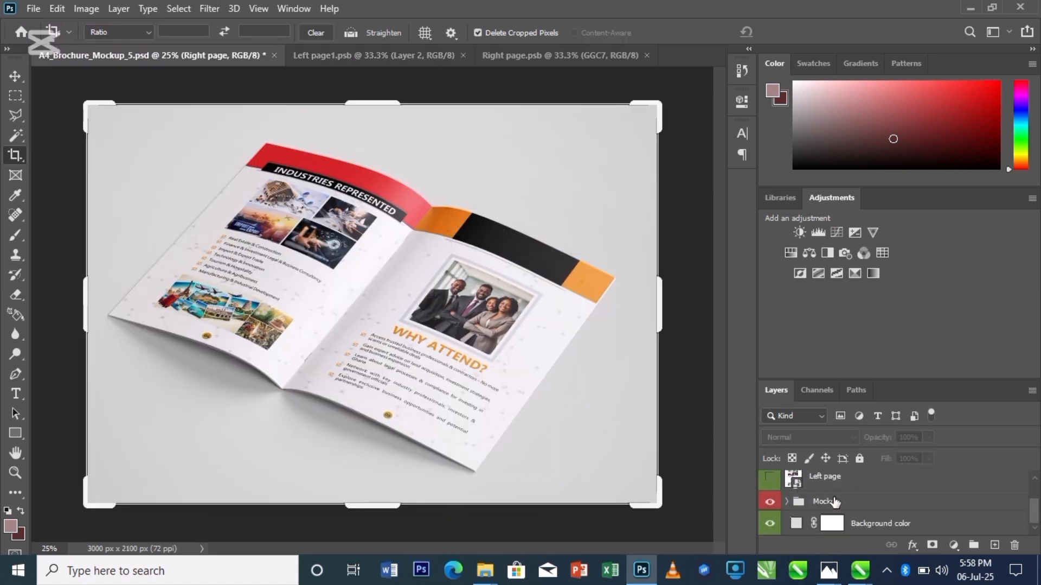
left_click(799, 523)
double_click(796, 523)
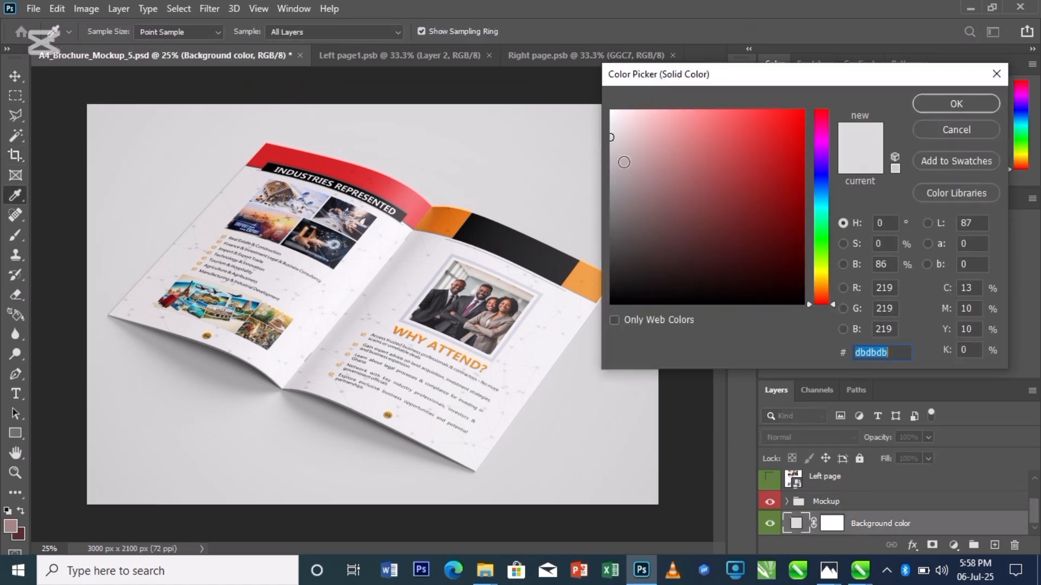
left_click(612, 167)
left_click_drag(612, 167, 613, 199)
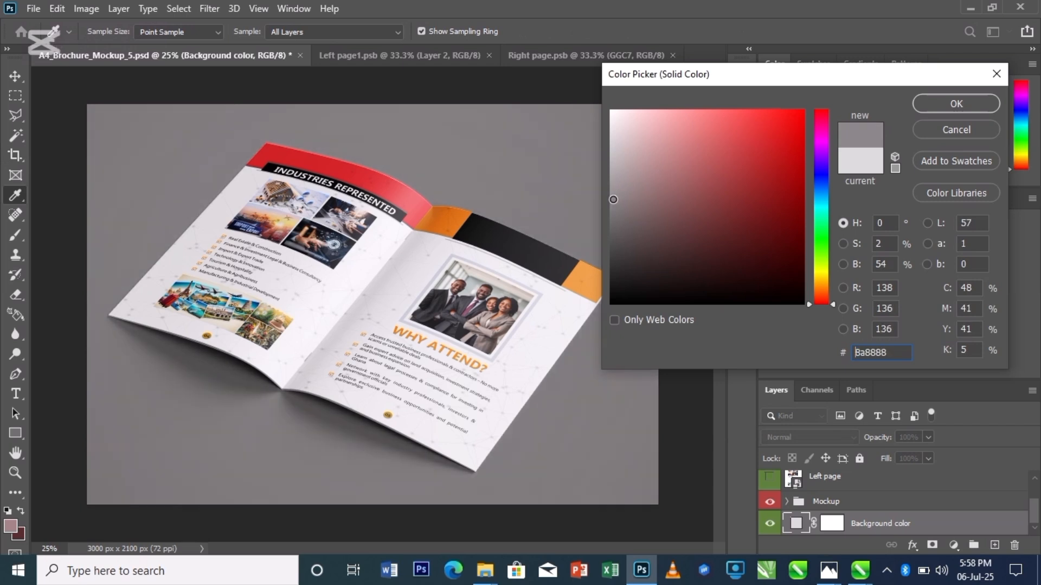
left_click(939, 104)
- Start Save As on the computer, choose the Documents folder, and set the file type to JPEG
key("c")
key("ctrl")
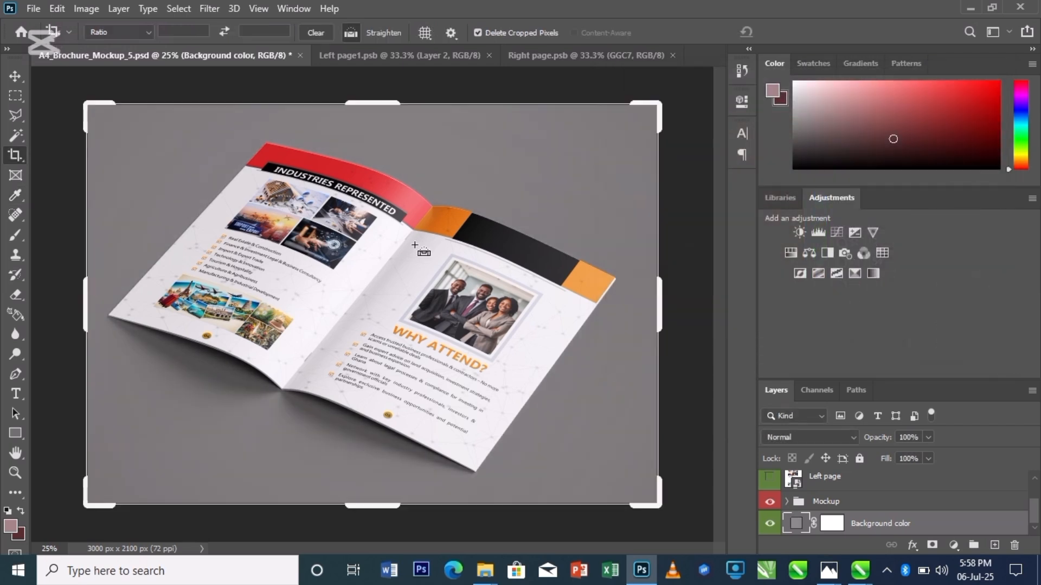
key("ctrl+shift+s")
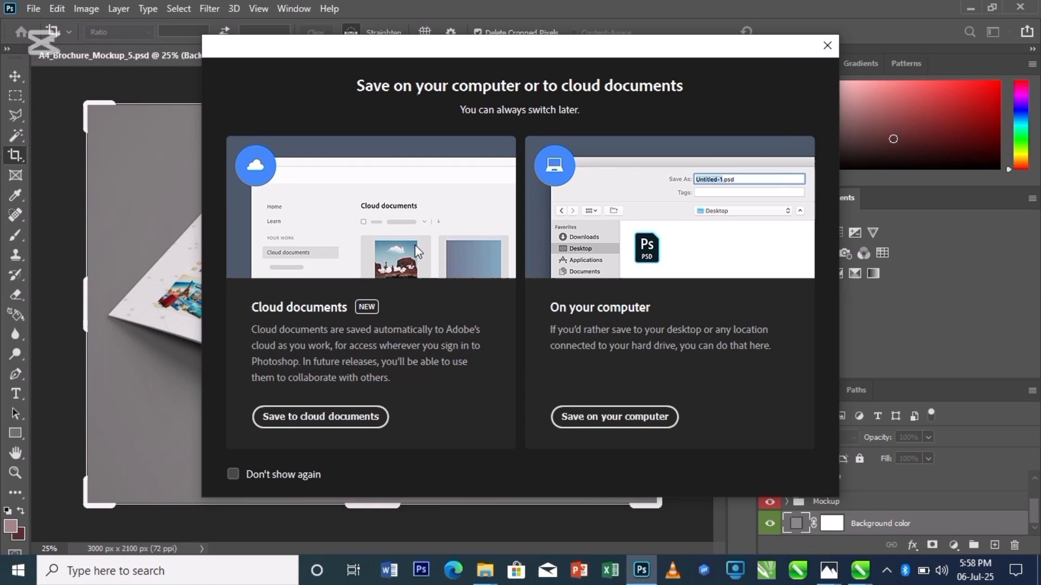
left_click(644, 413)
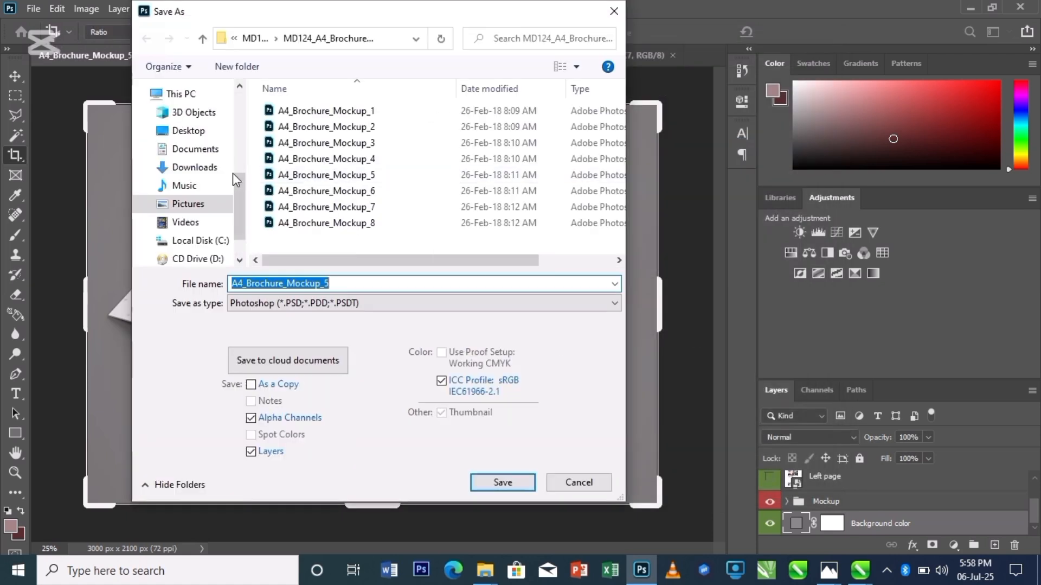
left_click(179, 149)
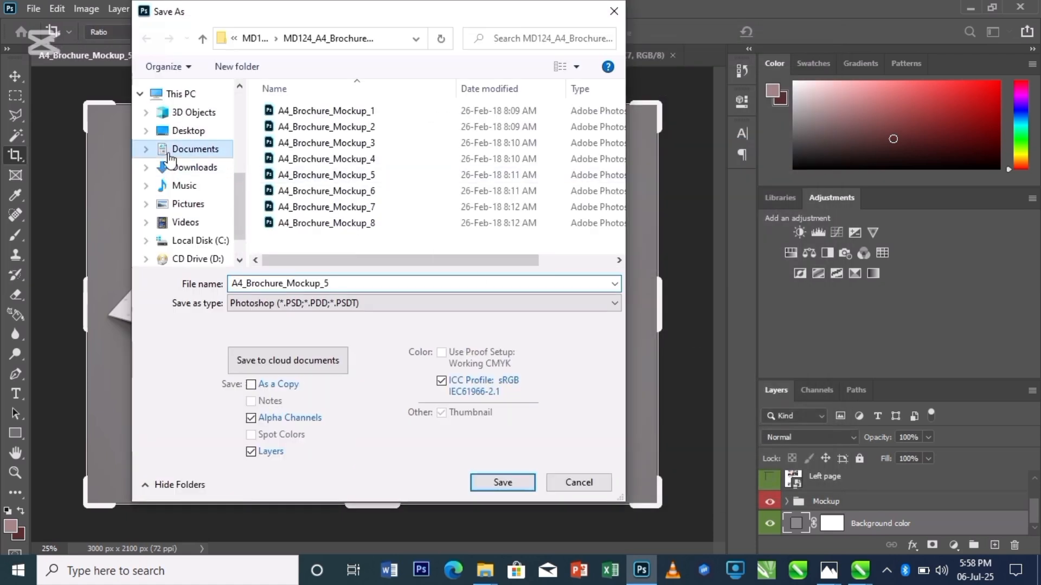
left_click(310, 304)
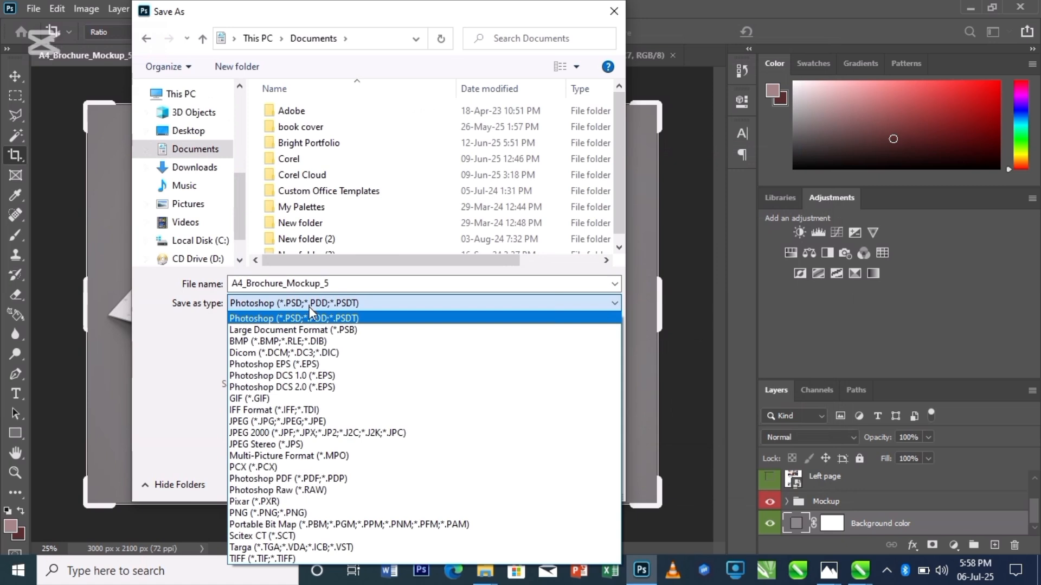
left_click(287, 422)
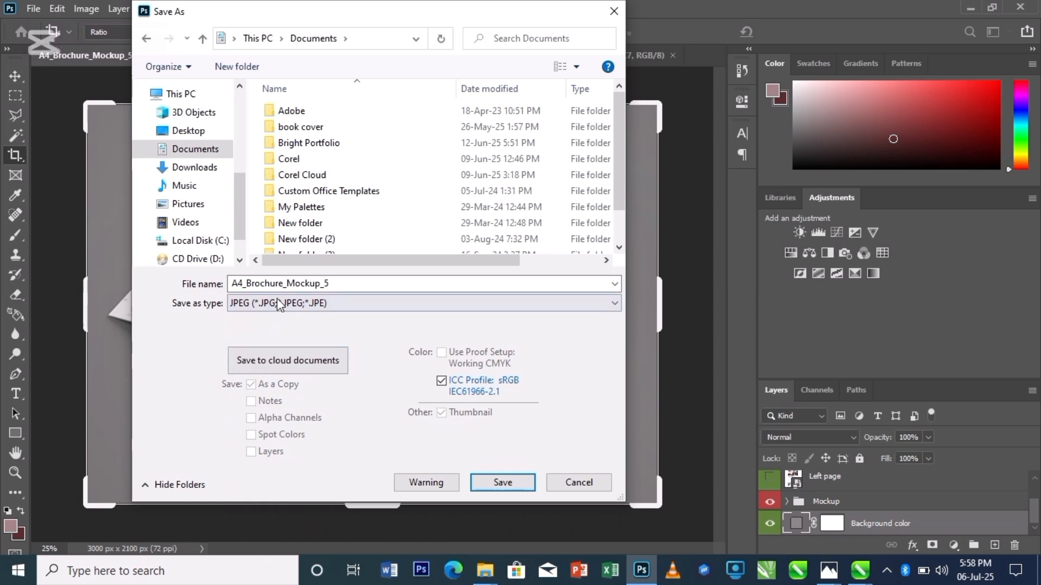
- Name the file MAGAZ and confirm the JPEG options to save the image
double_click(345, 282)
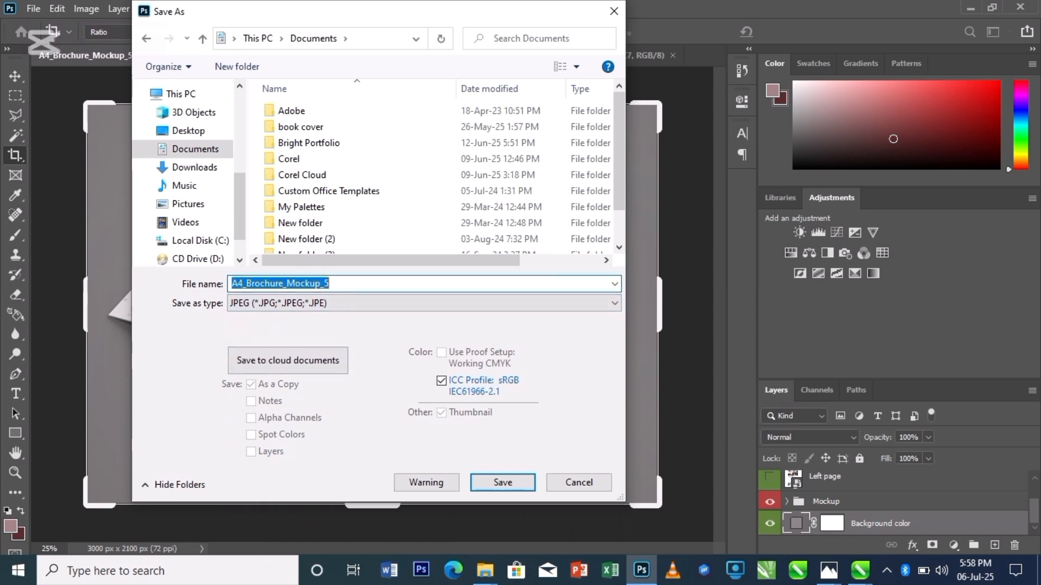
type("MAGAZ")
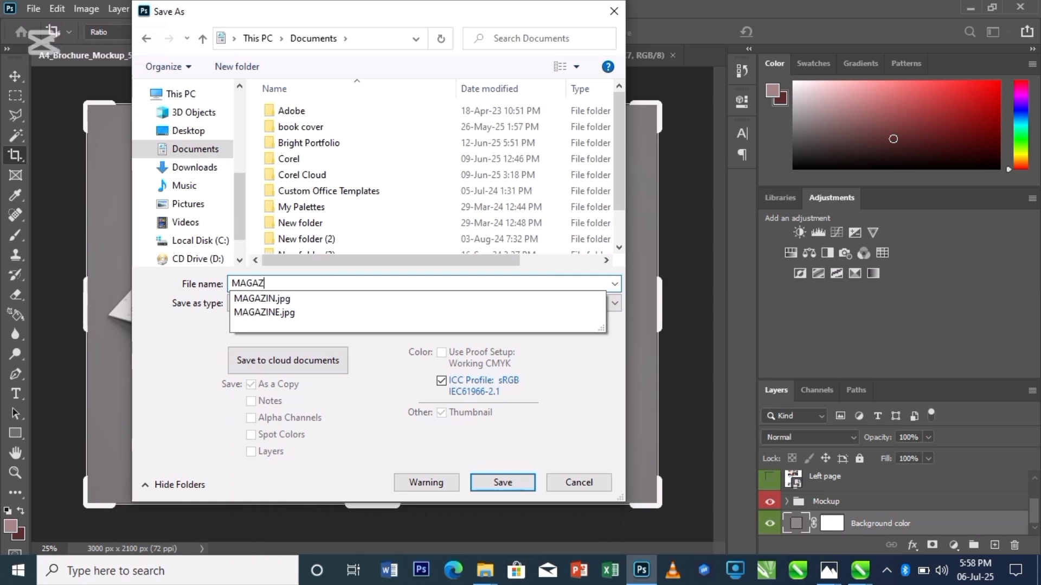
key("Return")
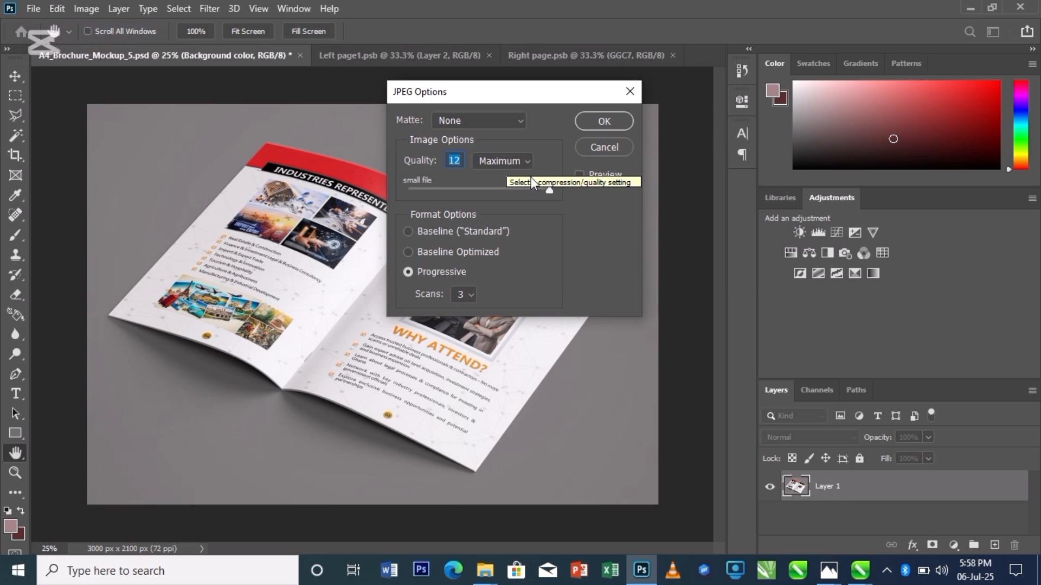
left_click(604, 121)
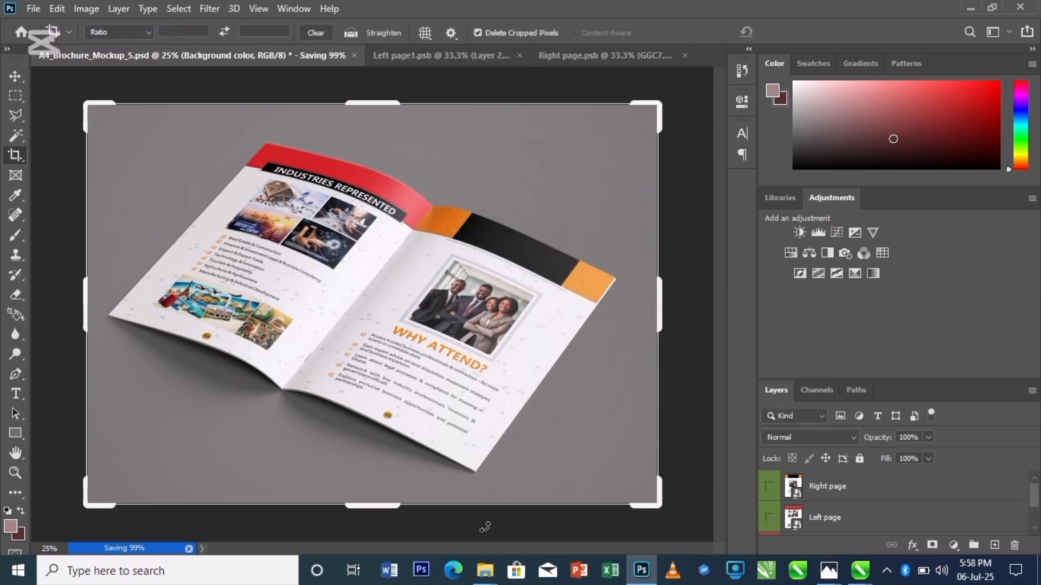
- Open the Documents folder in File Explorer to check the saved image
mouse_move(488, 572)
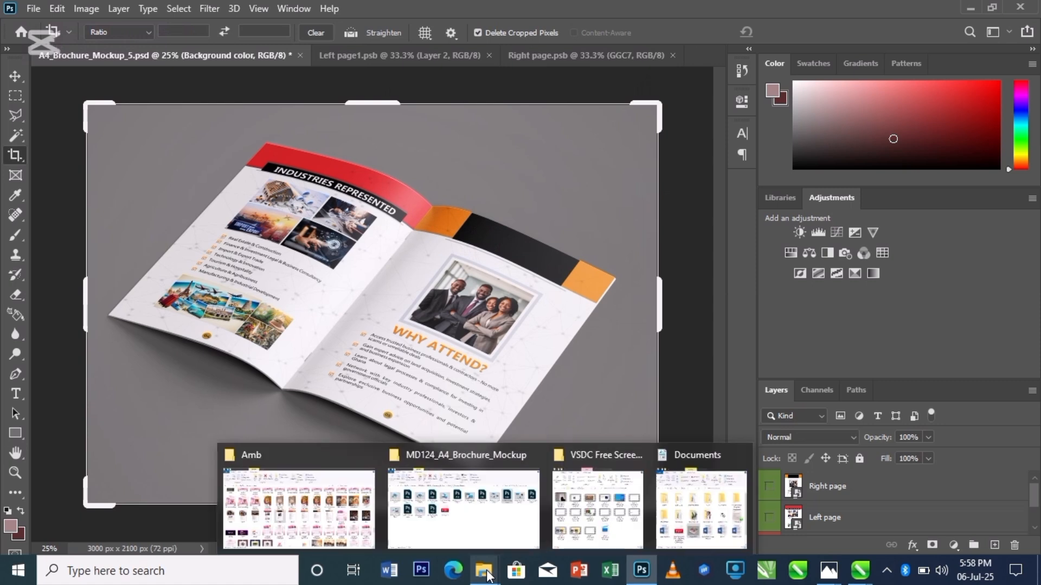
left_click(688, 529)
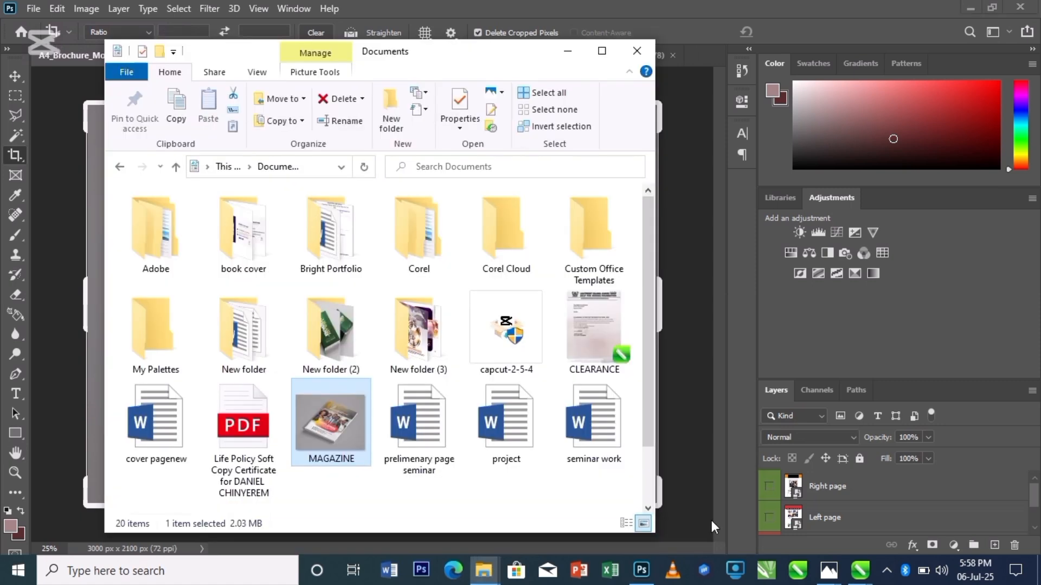
left_click(602, 51)
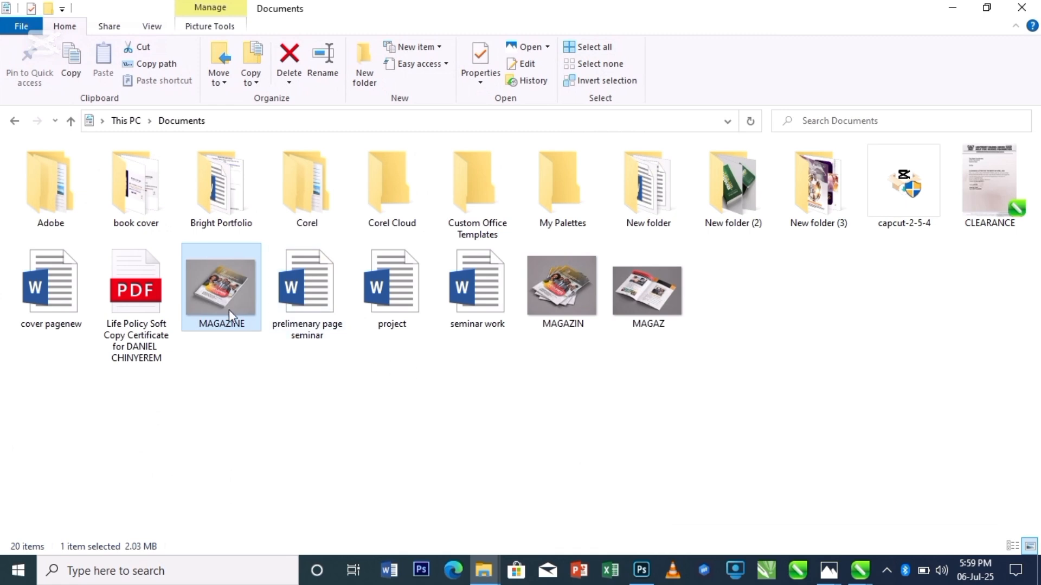
- Select the saved images MAGAZINE, MAGAZIN and MAGAZ together and open them in the Photos viewer
left_click(566, 298)
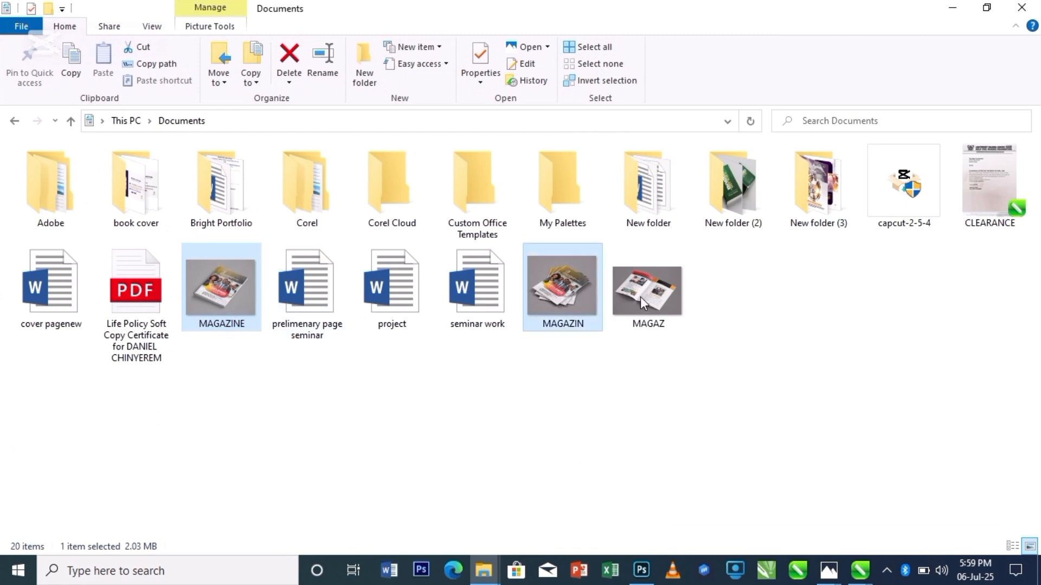
left_click(655, 298, "ctrl")
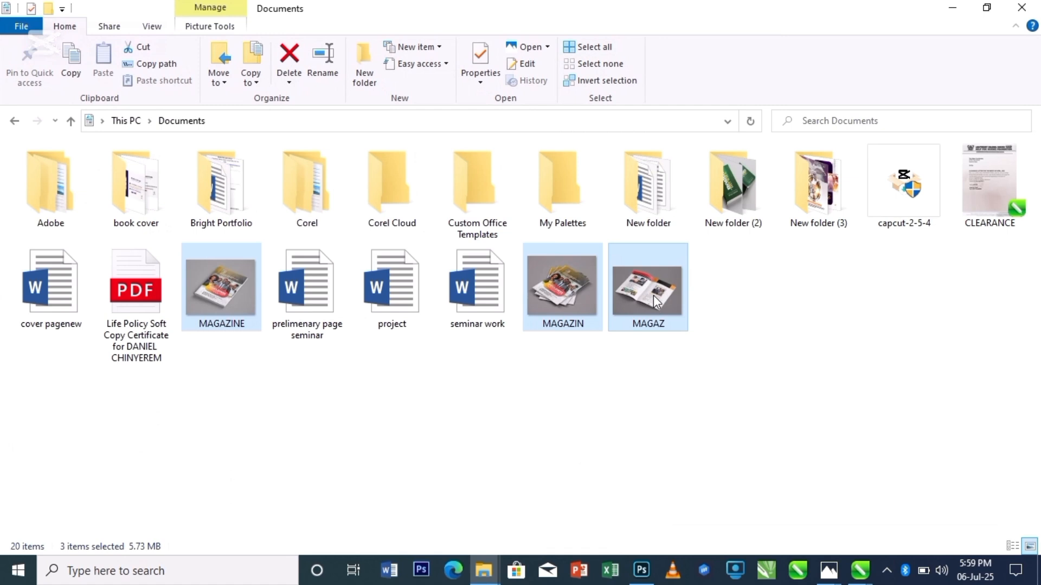
double_click(656, 301)
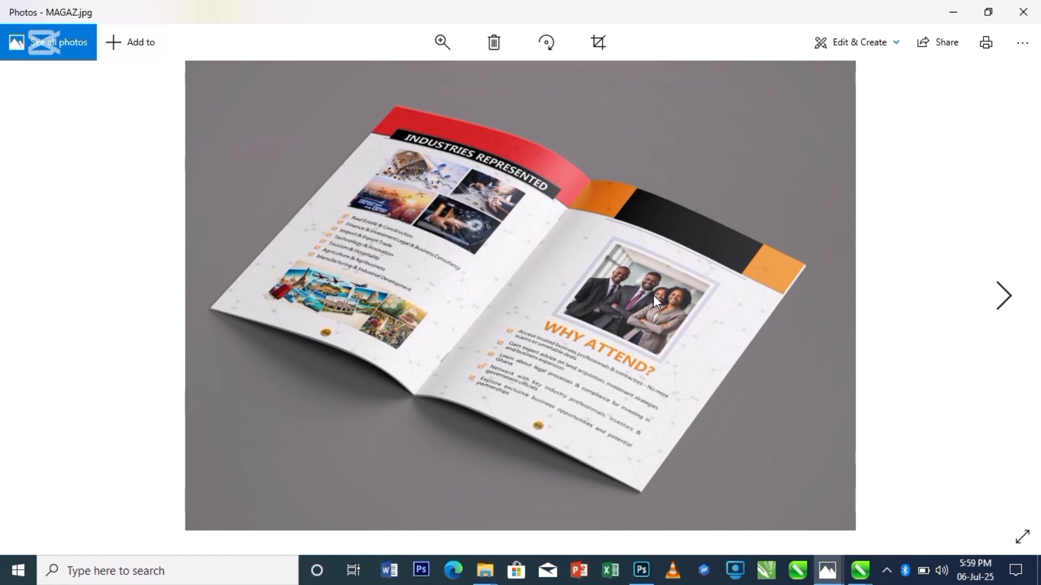
- Browse through the three exported mockup images one after another in the viewer
key("Right")
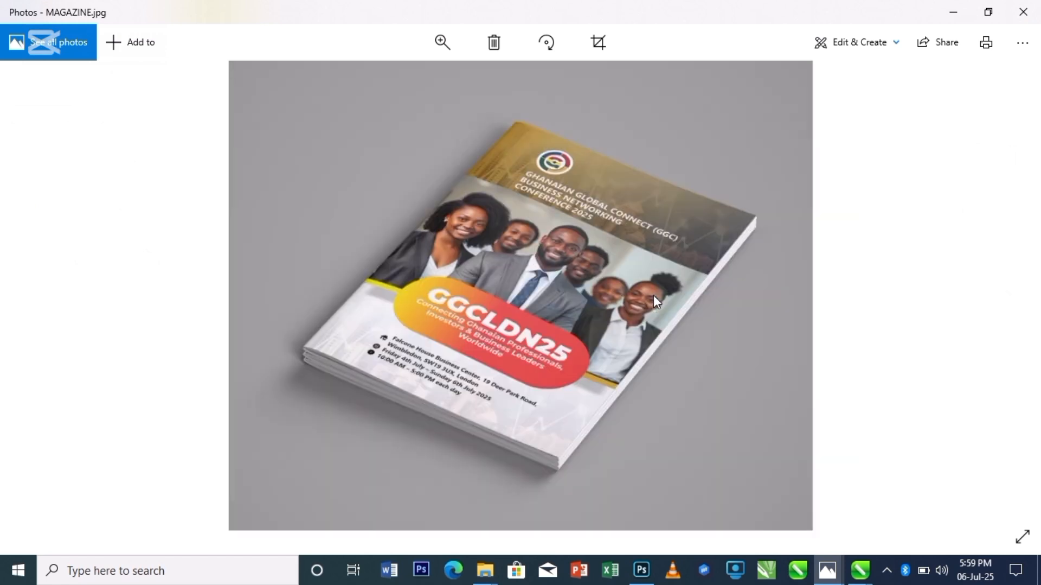
key("Right")
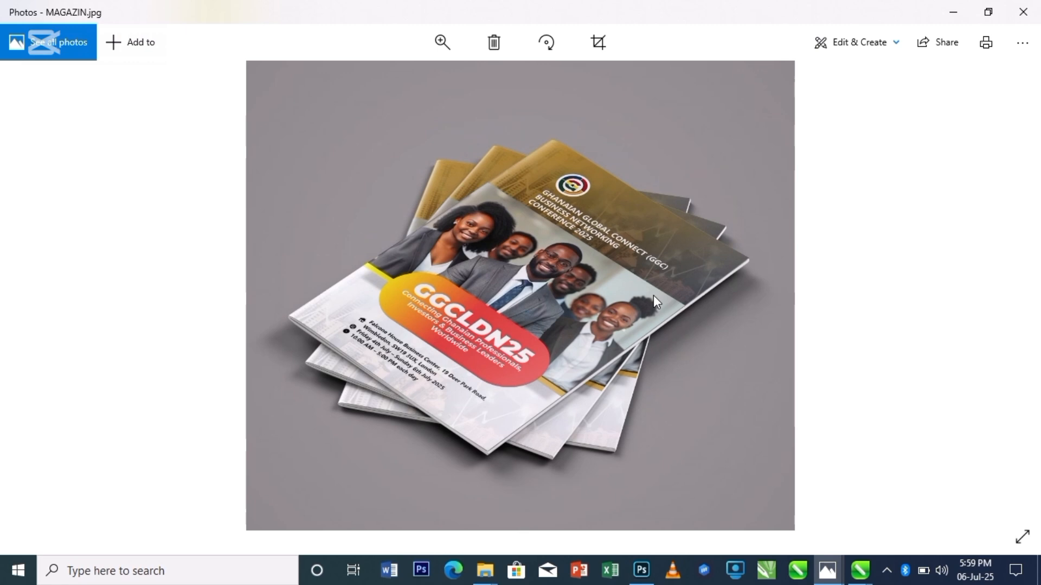
key("Right")
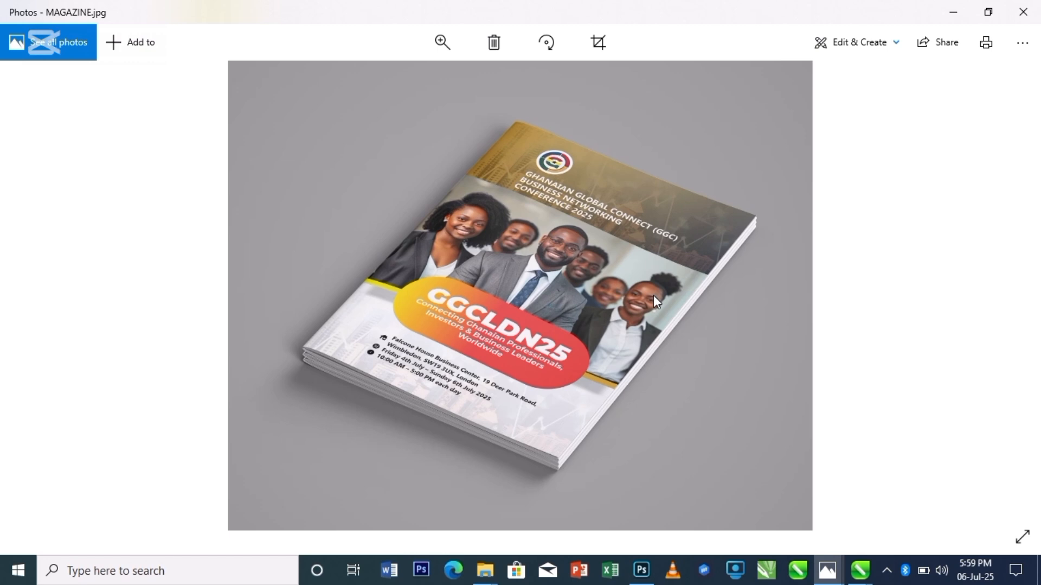
key("Right")
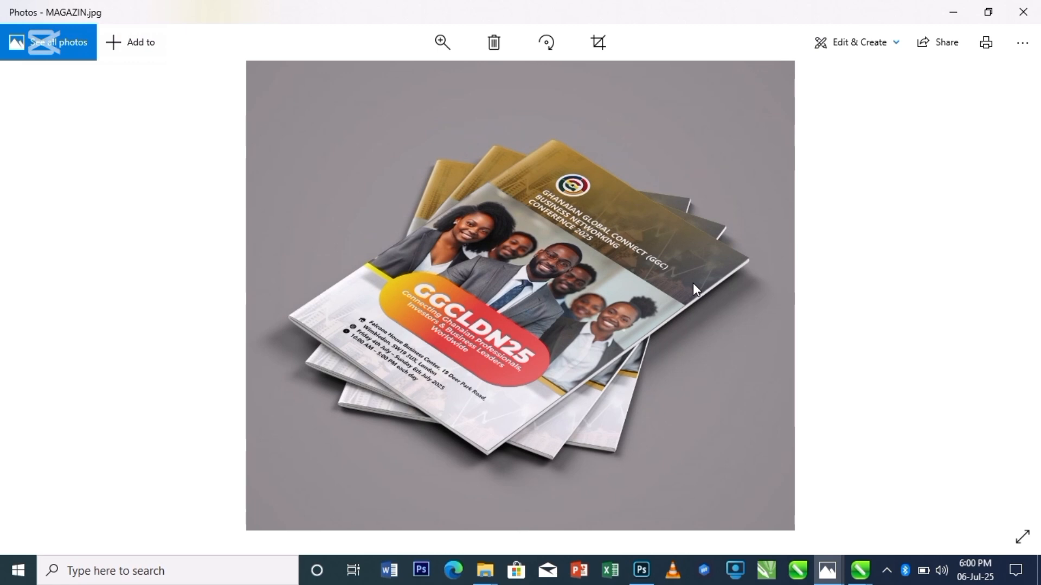
key("Right")
key("Right")
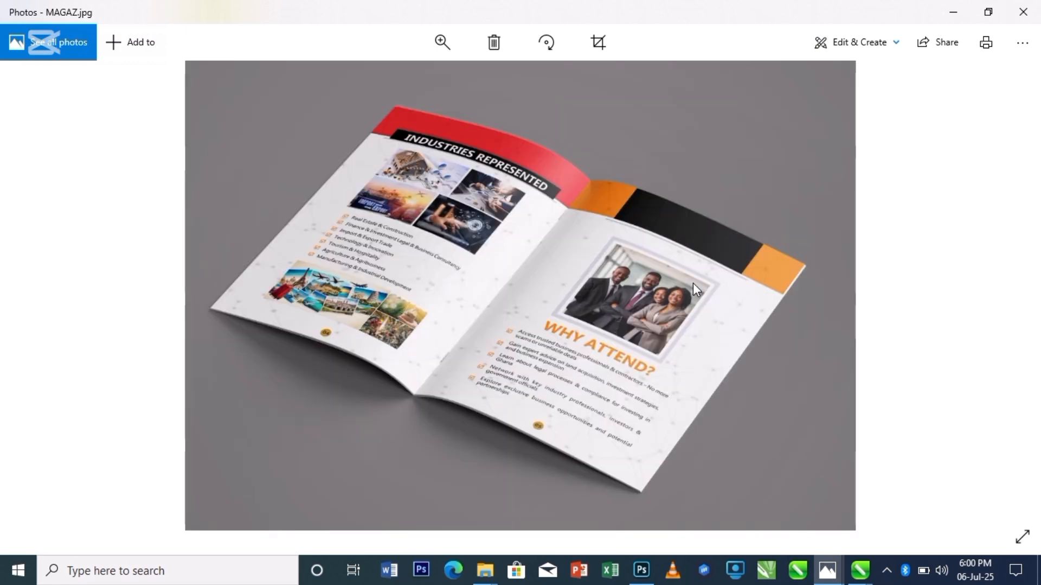
key("Right")
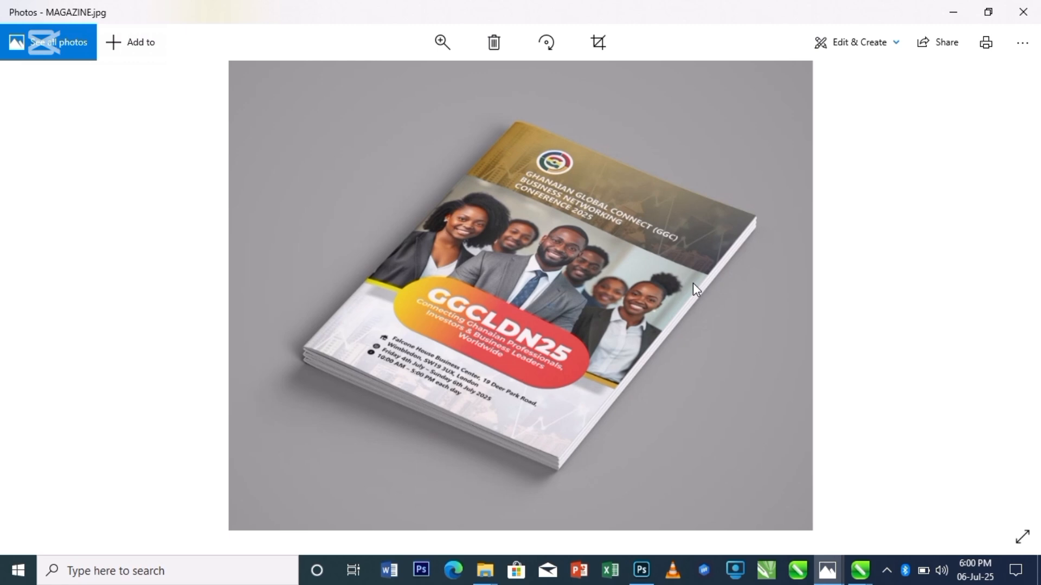